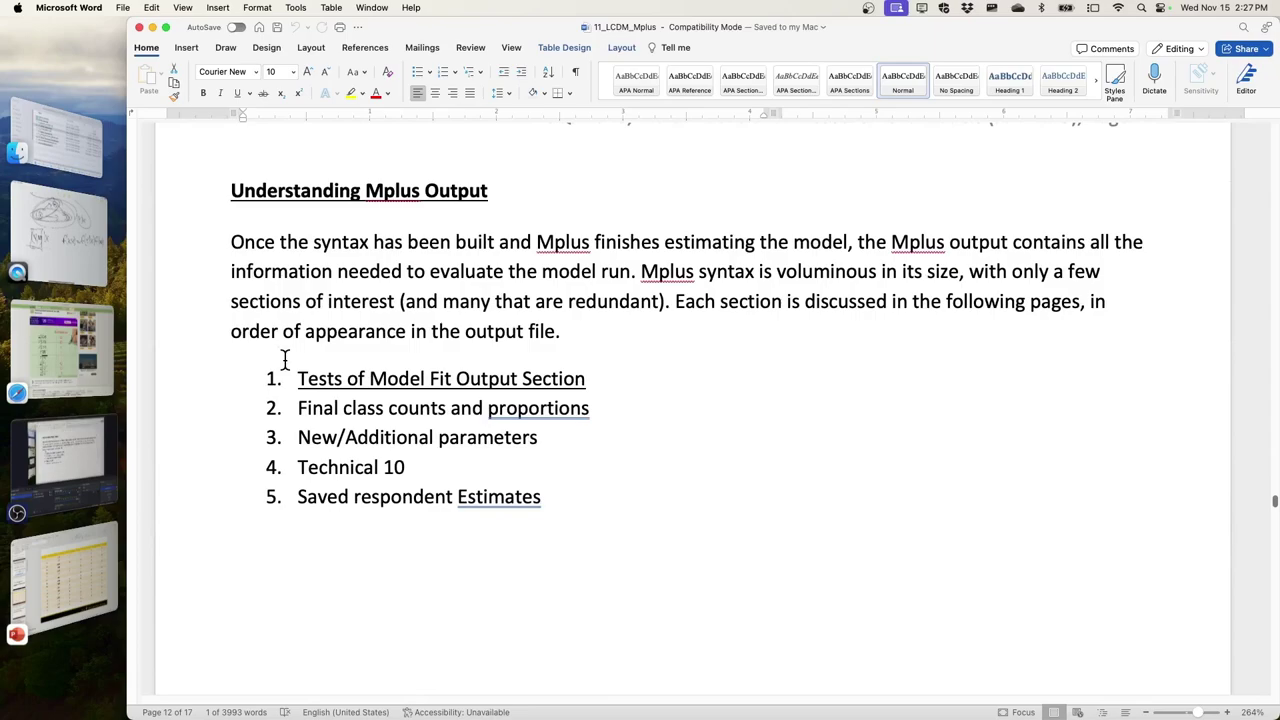
Open RDCMplus_Example.R from the DTMR_example folder in RStudio and enlarge the interface text.
scroll(285, 360, "down", 5)
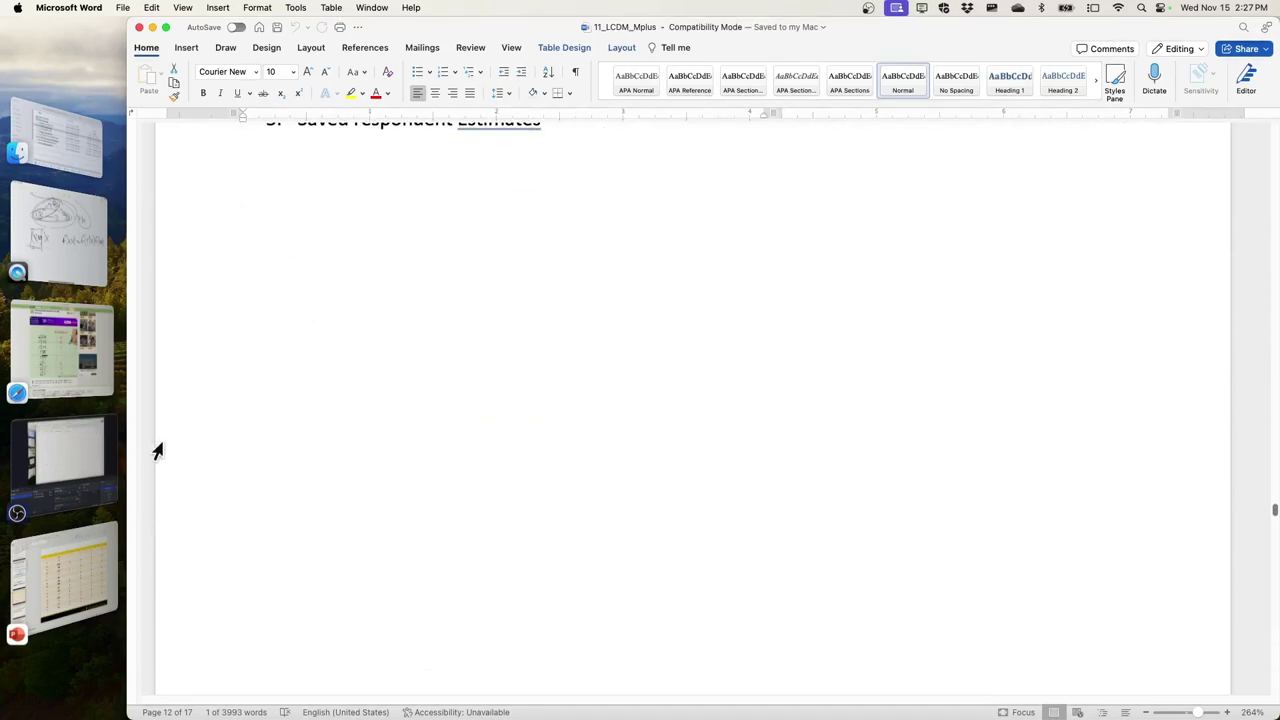
left_click(40, 170)
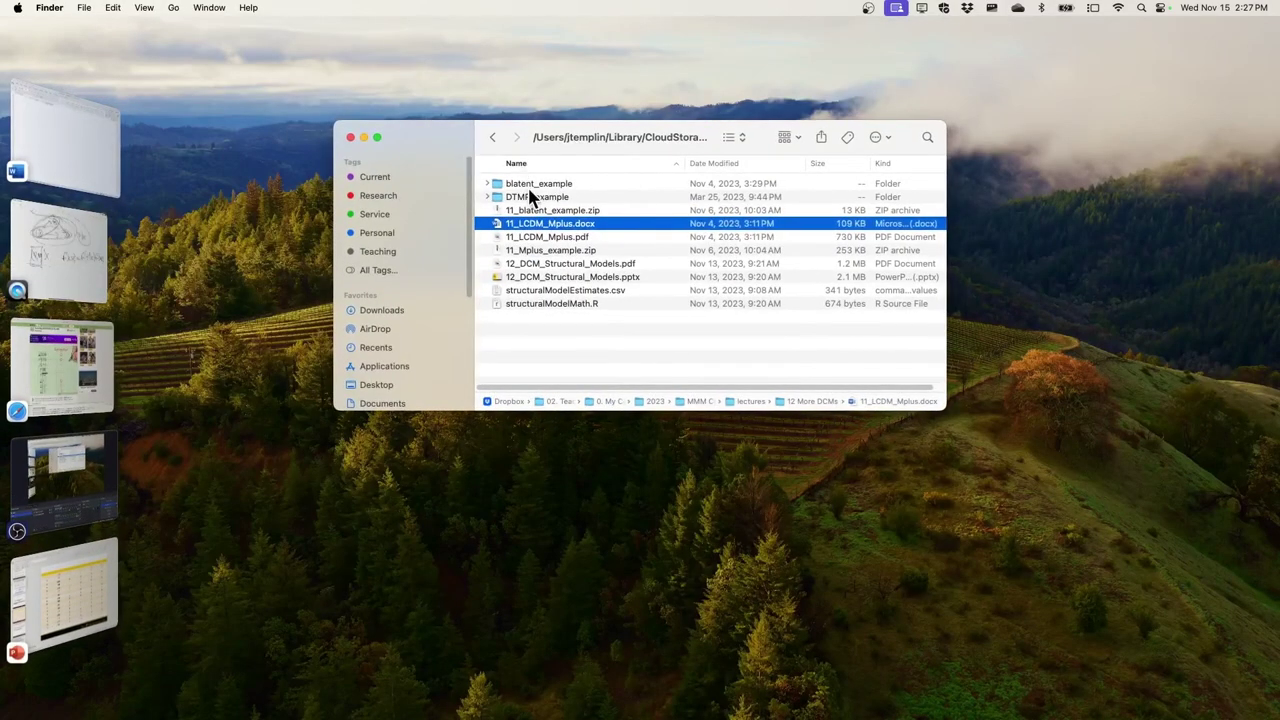
double_click(530, 197)
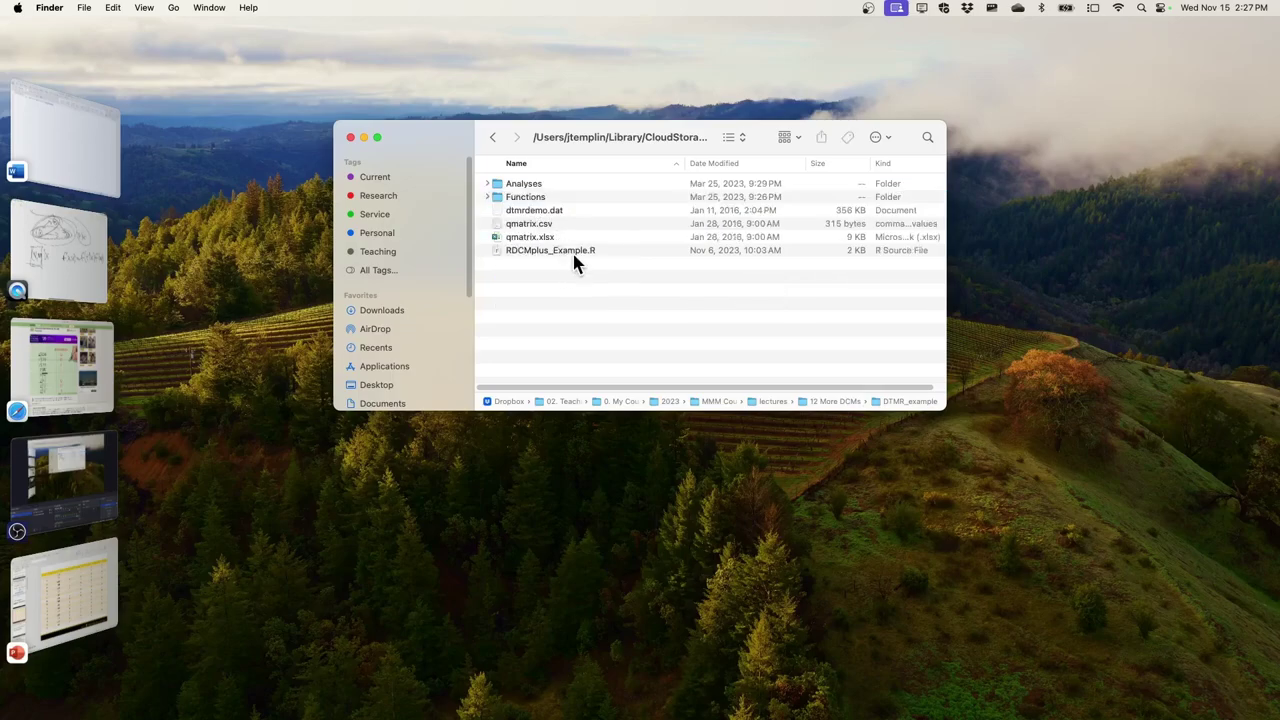
double_click(576, 249)
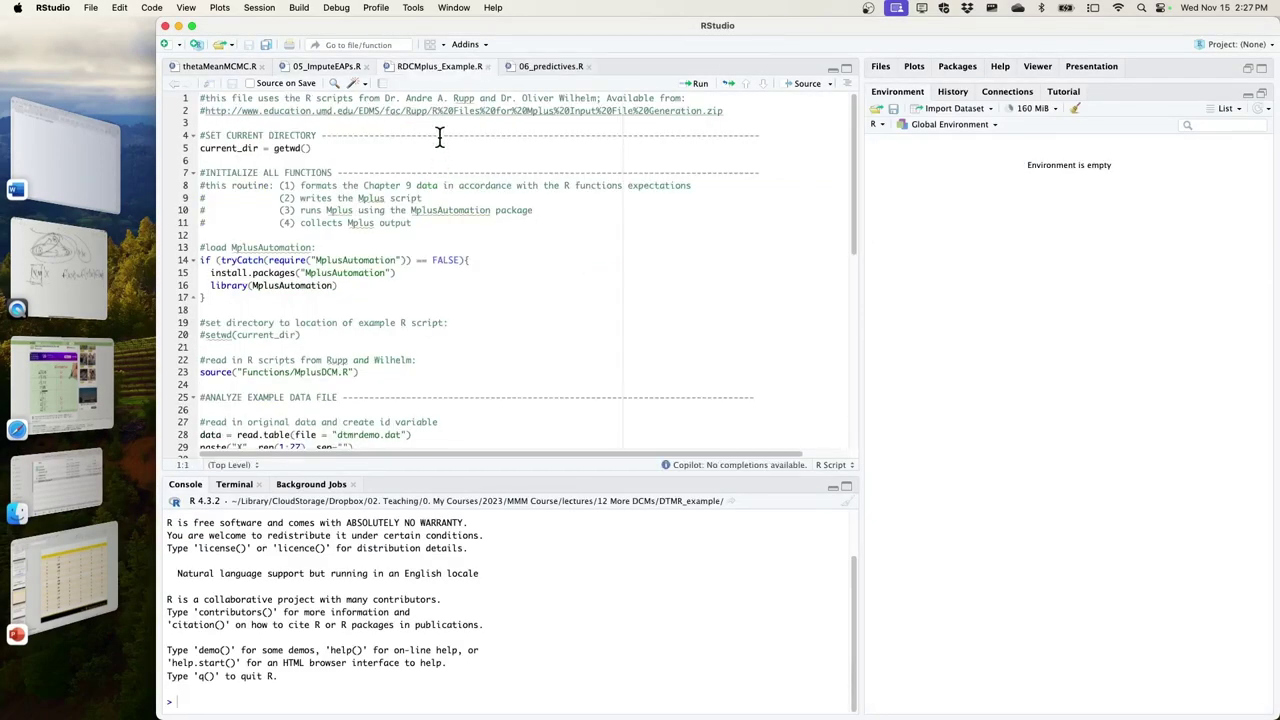
key("super+equal")
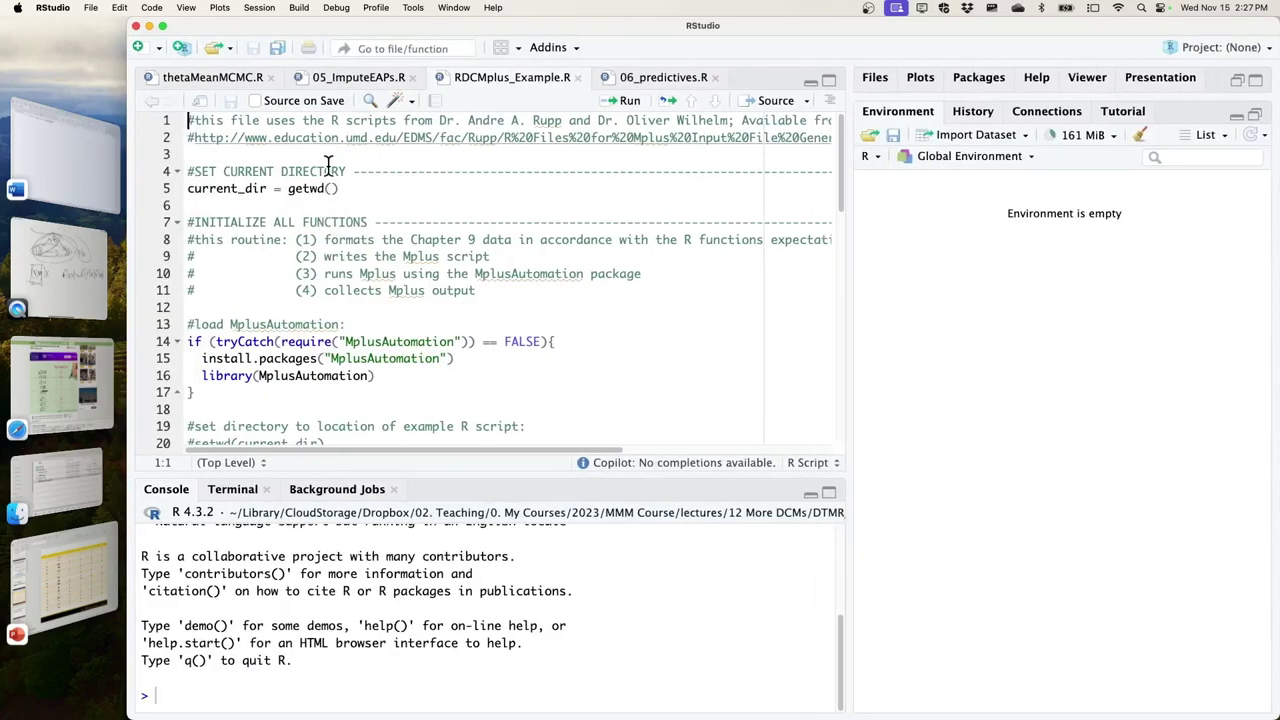
Run the script's opening lines that store the current directory in current_dir and load the MplusAutomation package.
key("super+Return")
key("super+Return")
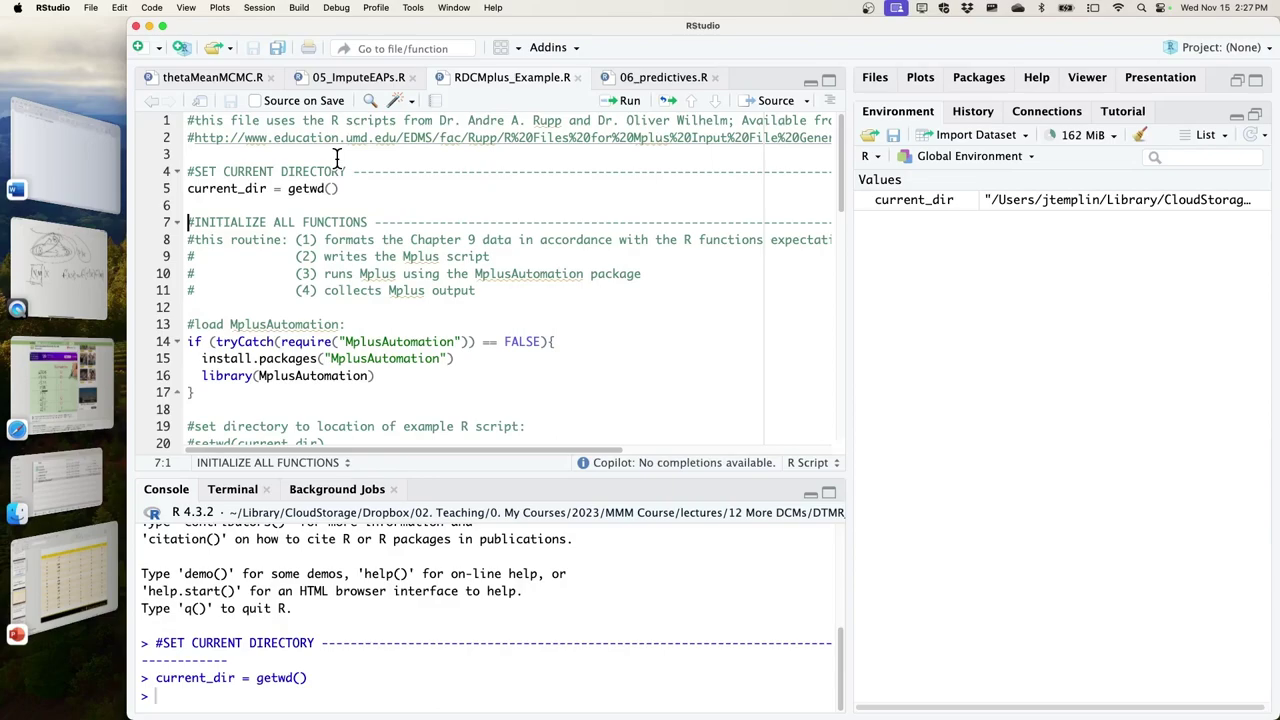
key("super+Return")
key("super+Return")
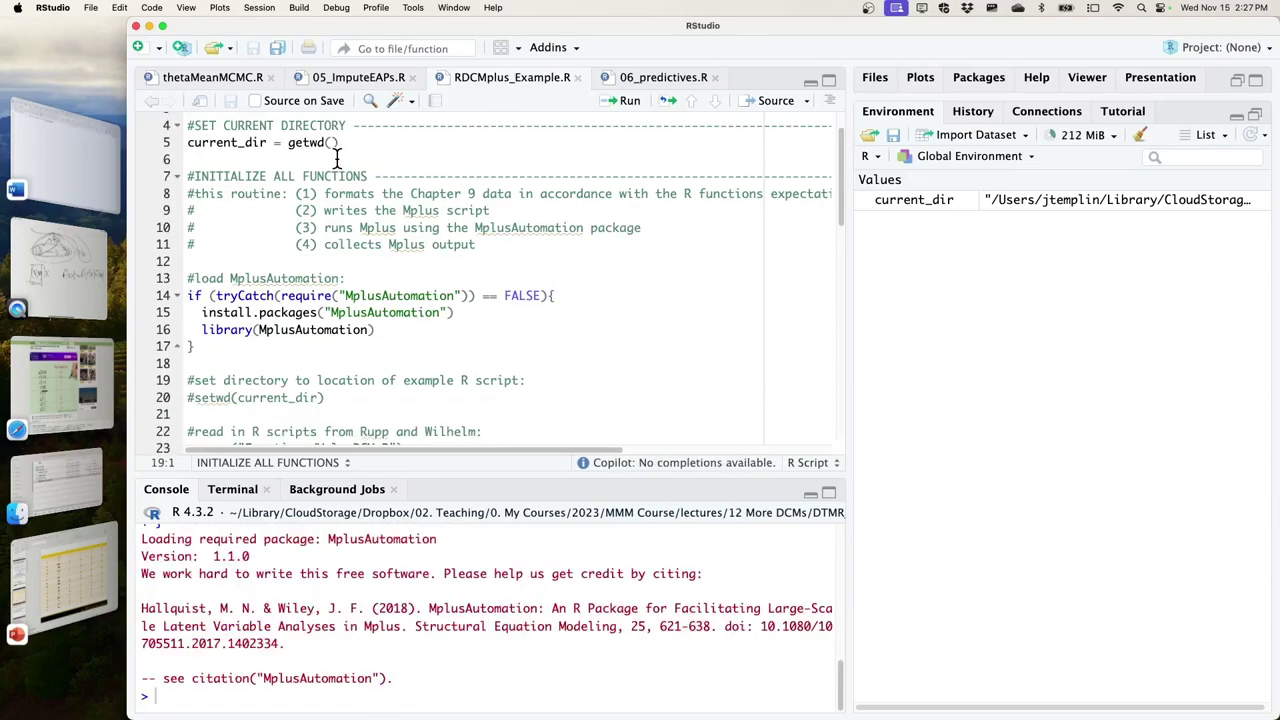
Run the script from sourcing Functions/MplusDCM.R through reading dtmrdemo.dat and qmatrix.csv to setting the Analyses folder as working directory.
key("super+Return")
key("super+Return")
key("super+Return")
key("super+Return")
key("super+Return")
key("super+Return")
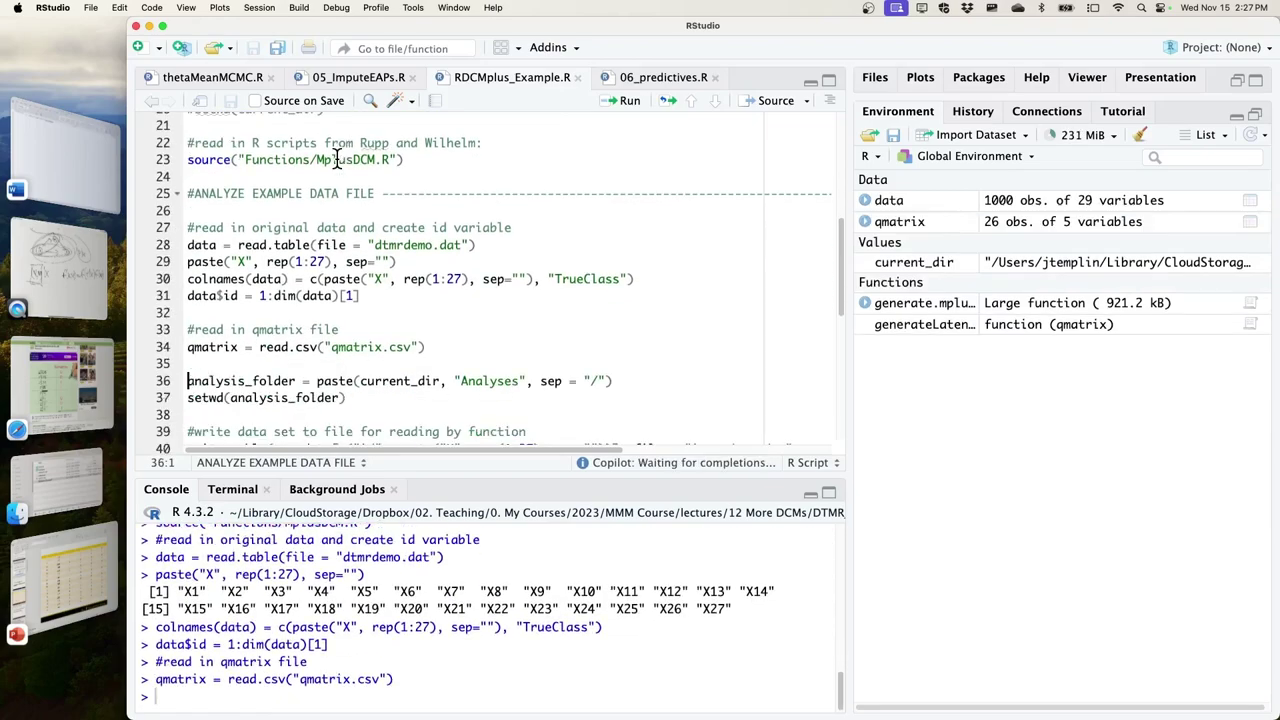
key("super+Return")
key("super+Return")
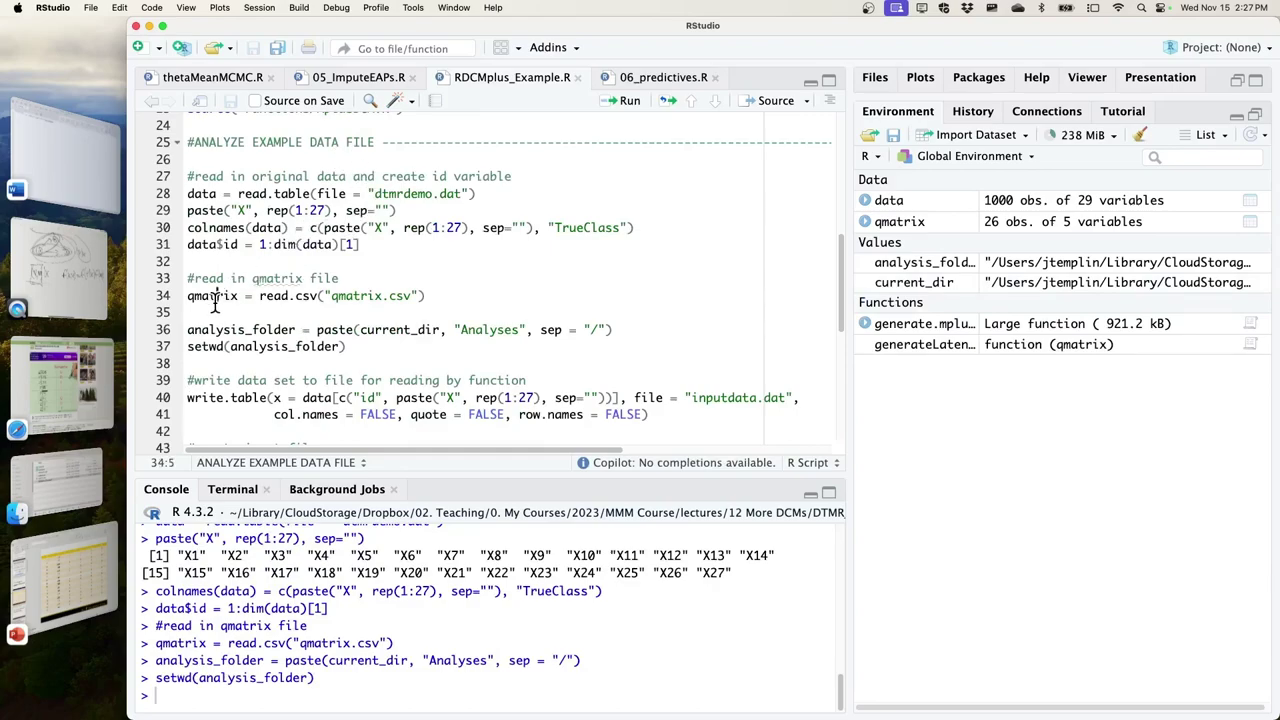
Print the qmatrix object in the console.
double_click(214, 296)
key("super+Return")
Run the code that writes the data set to inputdata.dat and generates the Mplus input file dtmr.inp.
left_click(240, 329)
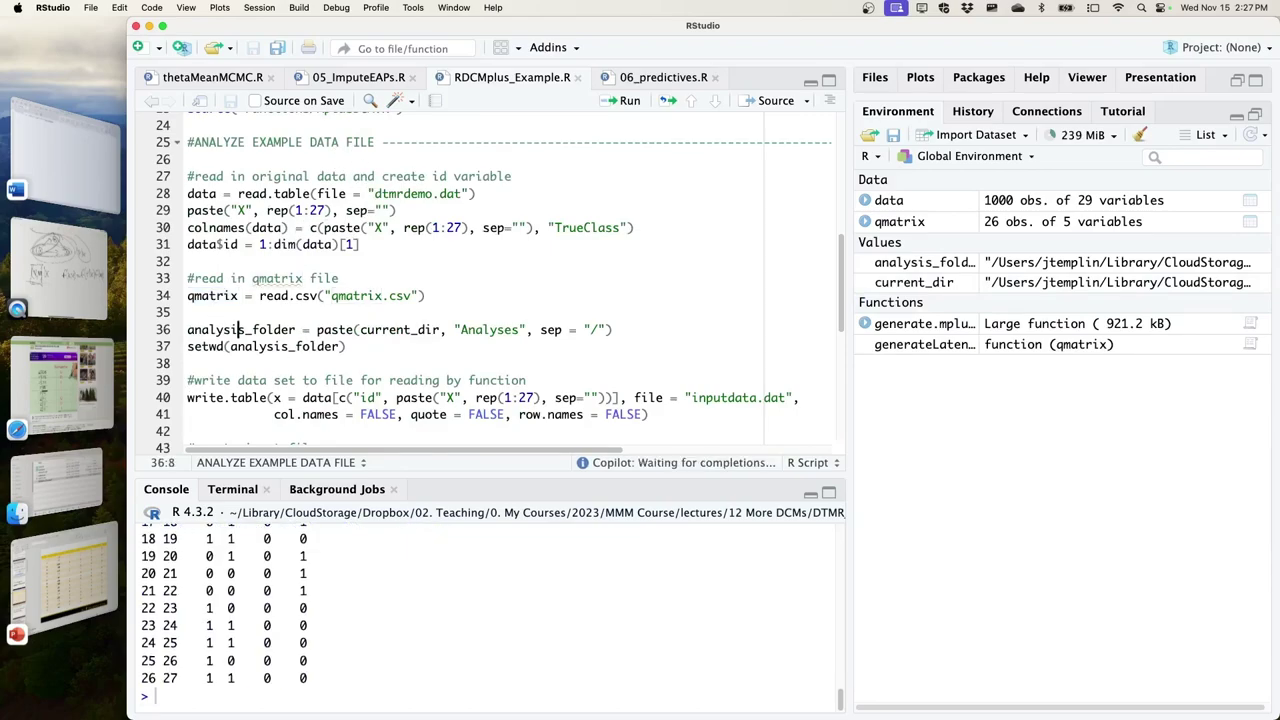
key("super+Return")
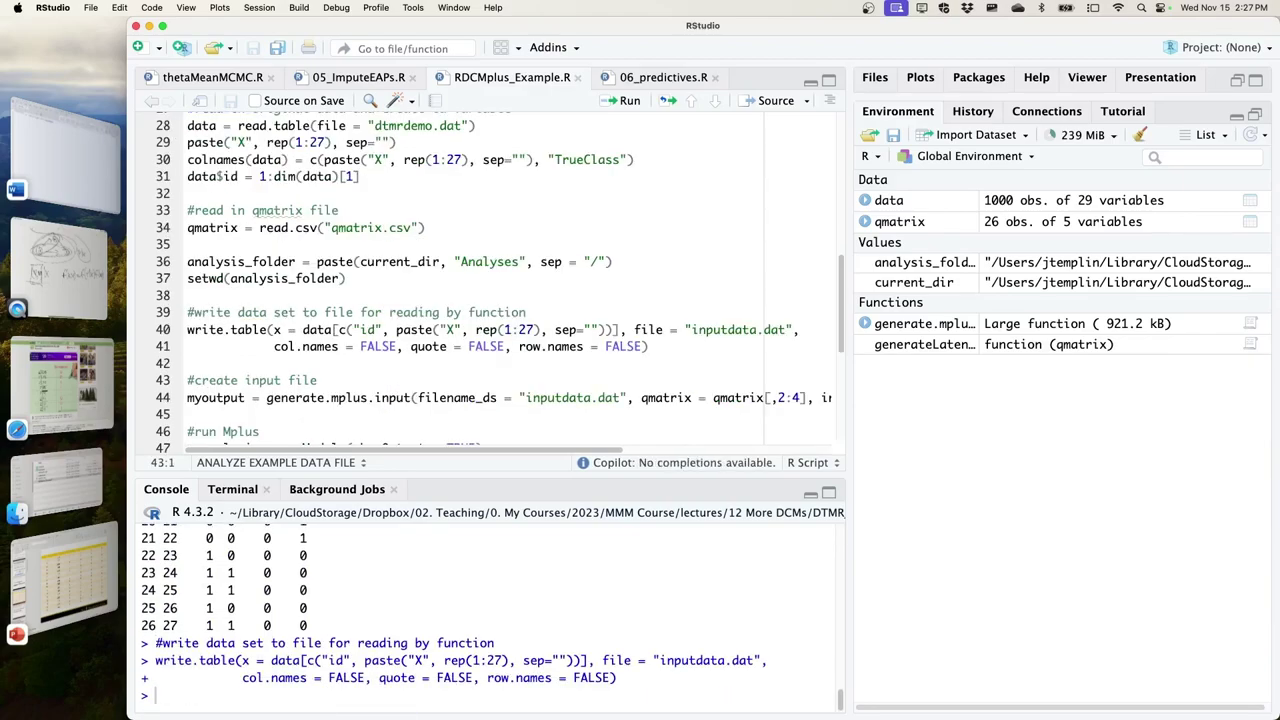
key("super+Return")
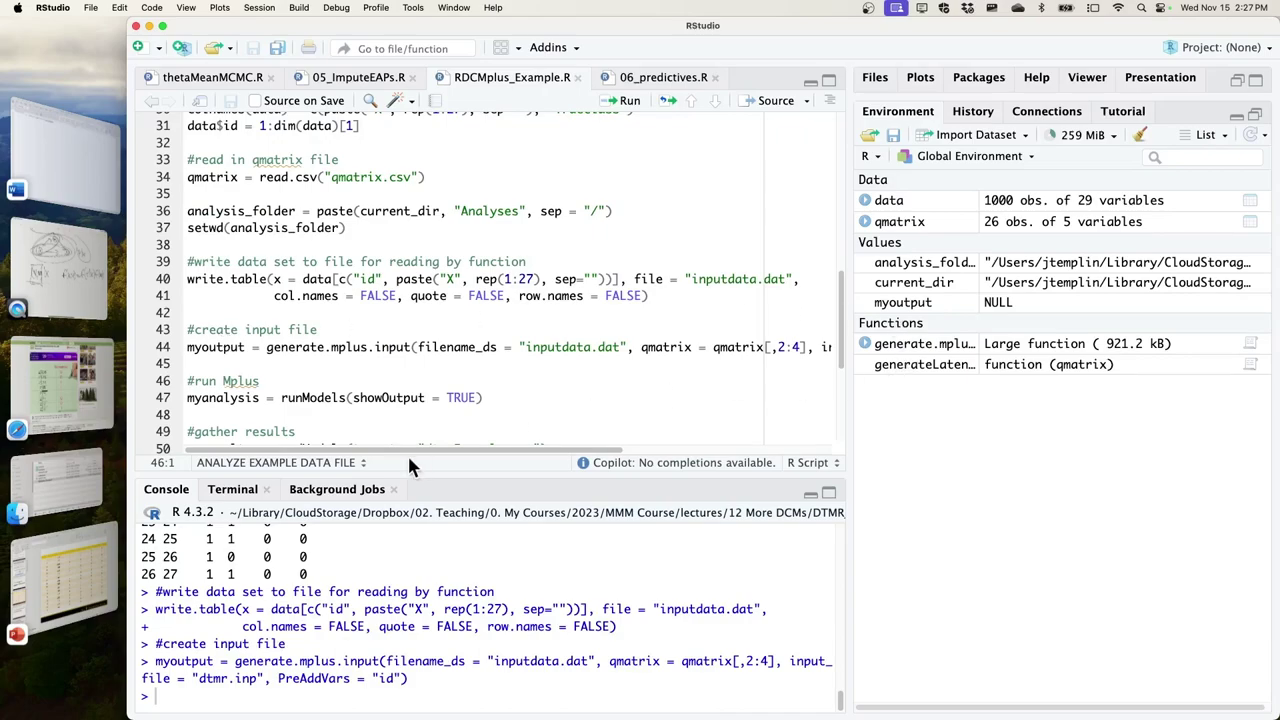
Restore the file browser pane above the environment pane.
left_click(866, 344)
left_click(866, 344)
left_click(868, 80)
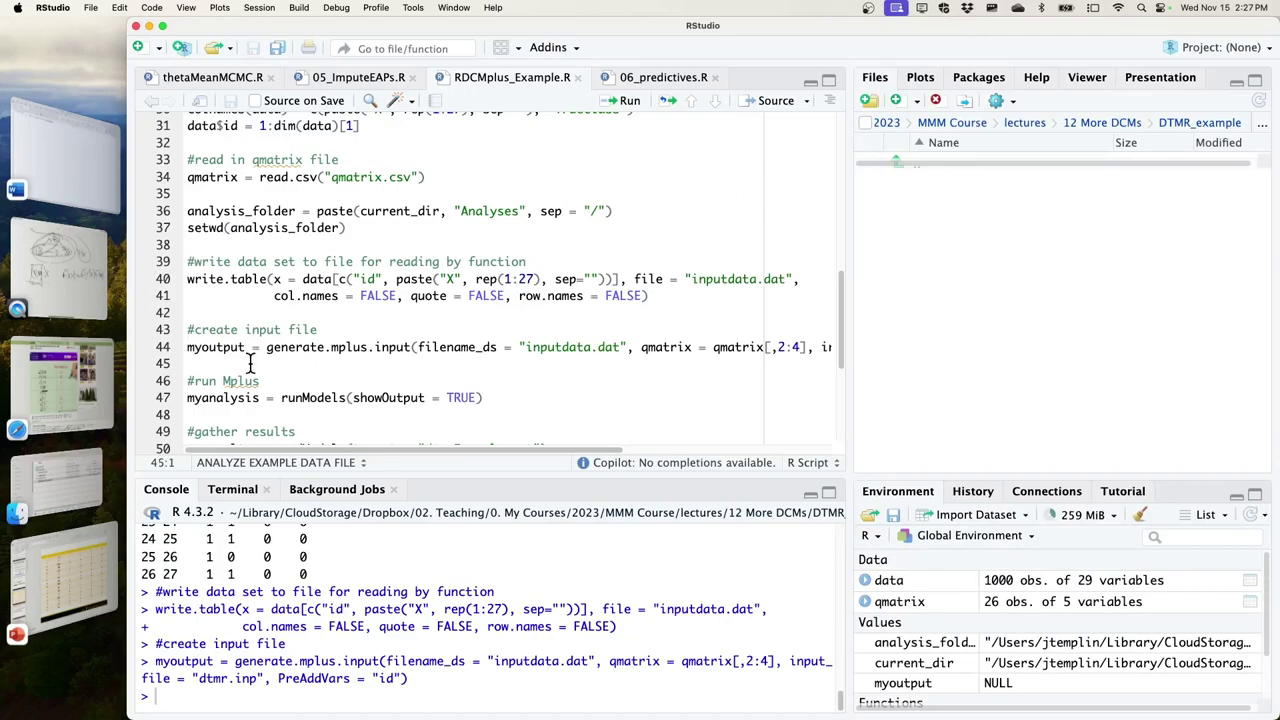
Run the Mplus models with runModels and showOutput = TRUE.
key("super+Return")
key("super+Return")
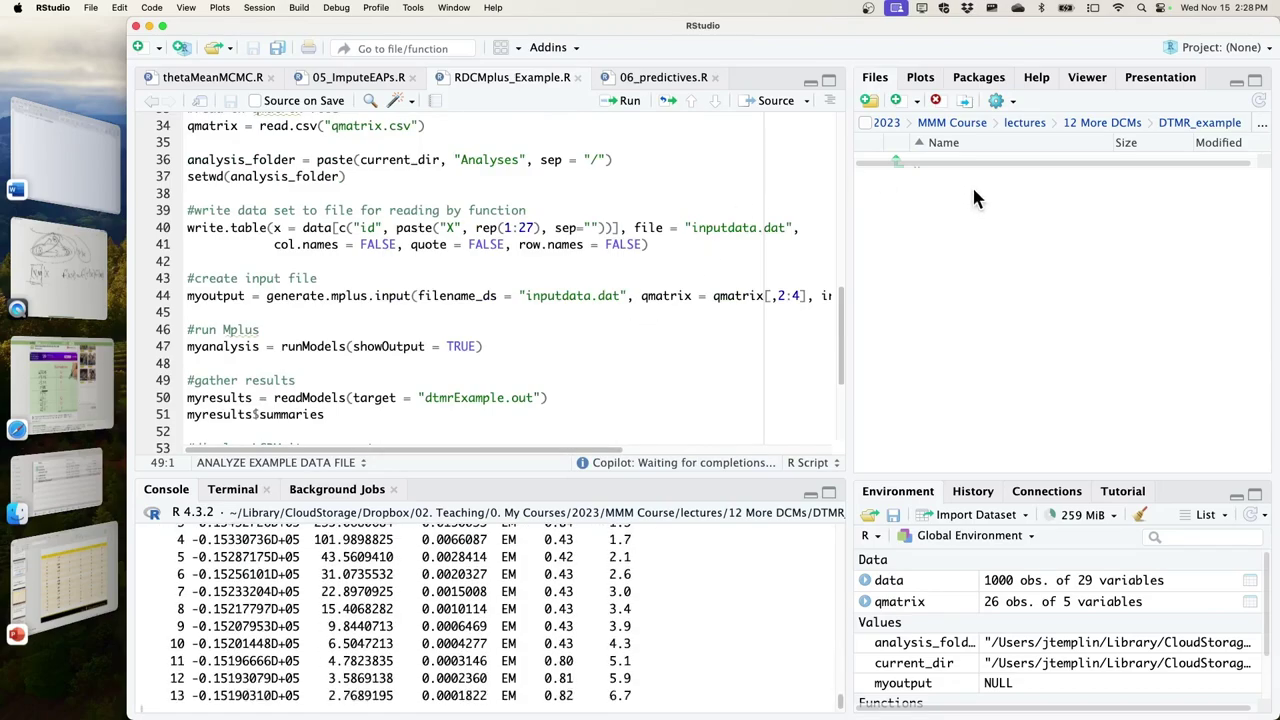
Switch to Finder and open the Analyses folder inside DTMR_example.
key("ctrl+Up")
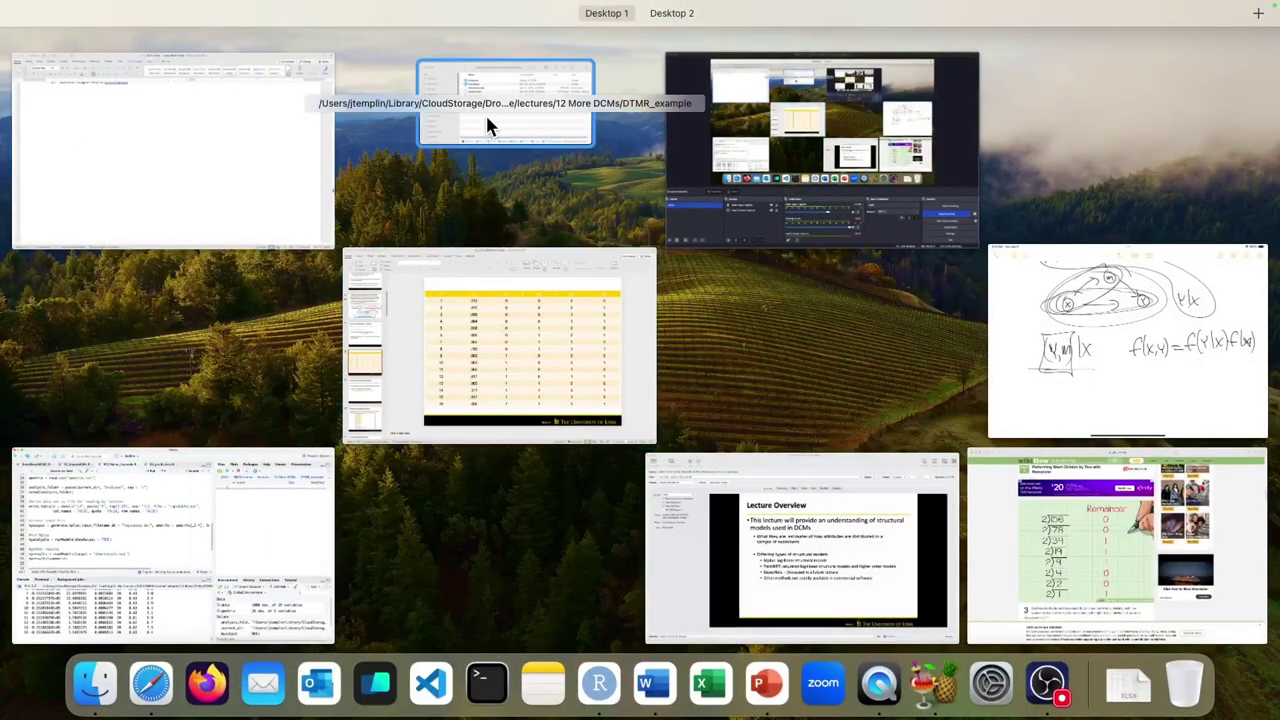
left_click(489, 125)
double_click(537, 185)
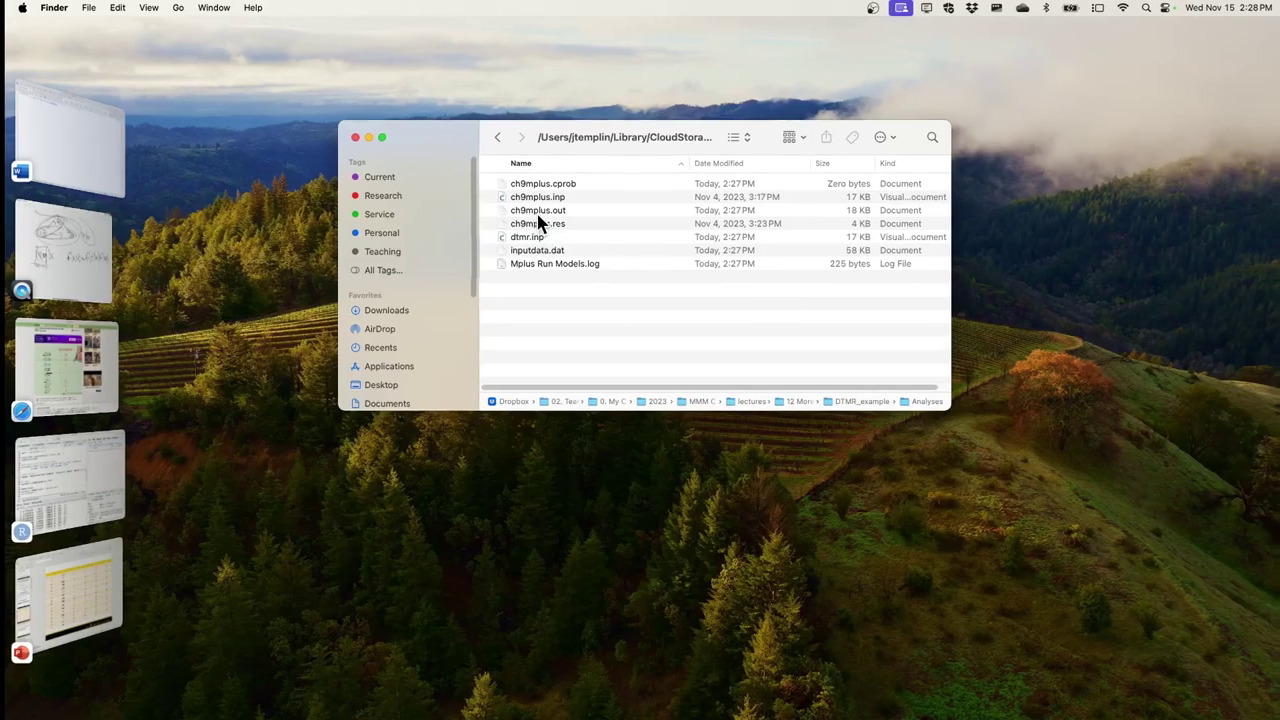
Return to RStudio and browse to DTMR_example's Analyses folder in the file browser.
left_click(90, 508)
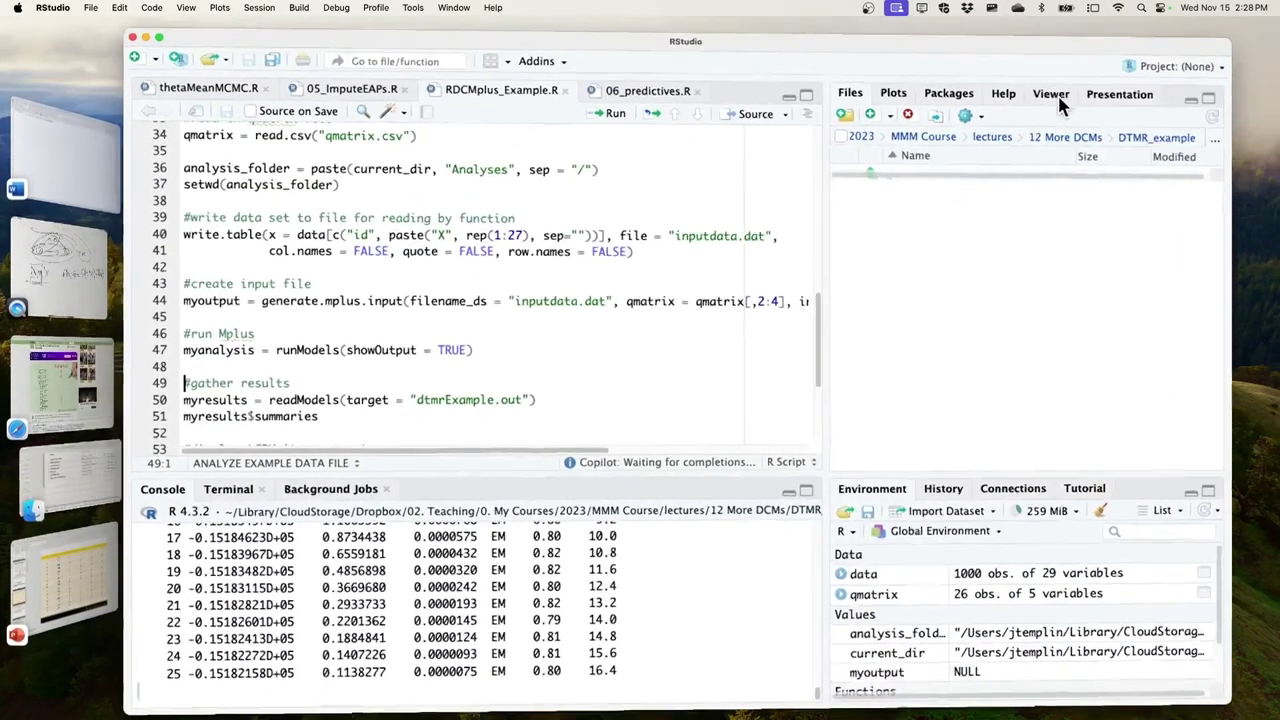
left_click(1110, 127)
left_click(960, 413)
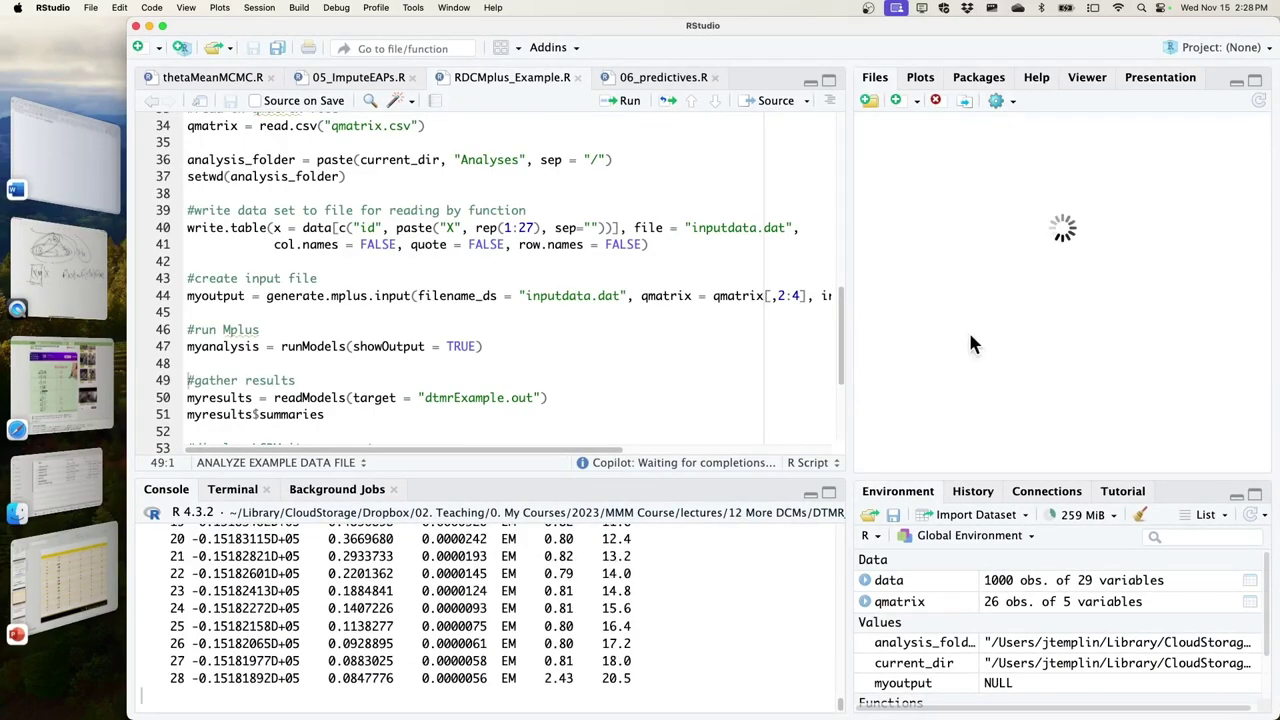
left_click(950, 186)
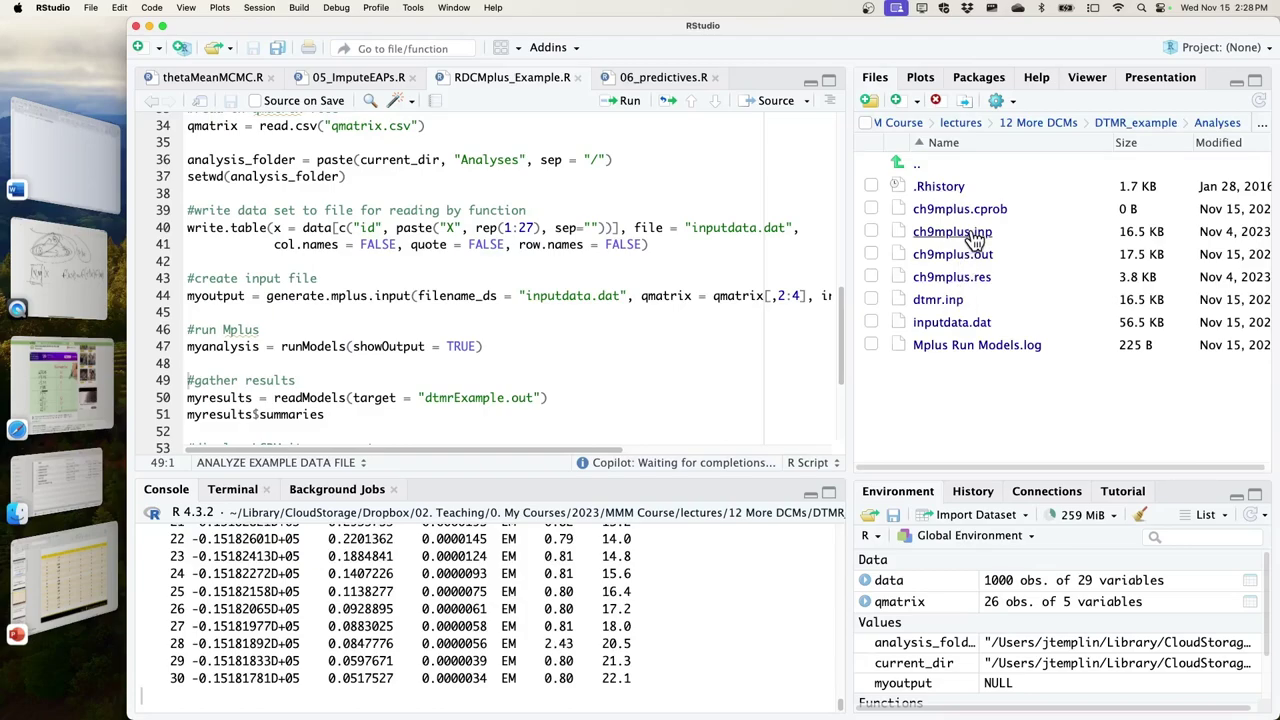
Open ch9mplus.inp, review its variable definitions and the item thresholds per latent class, and close the file.
left_click(962, 234)
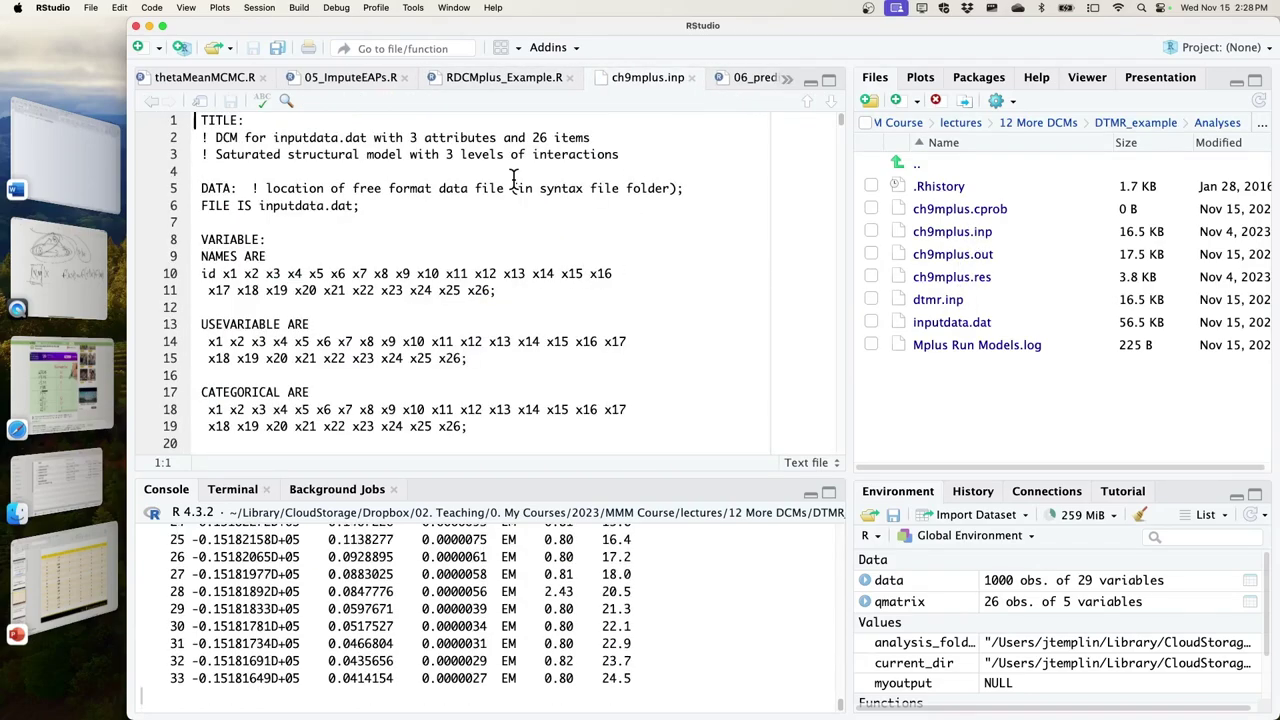
scroll(513, 178, "down", 5)
scroll(513, 178, "down", 7)
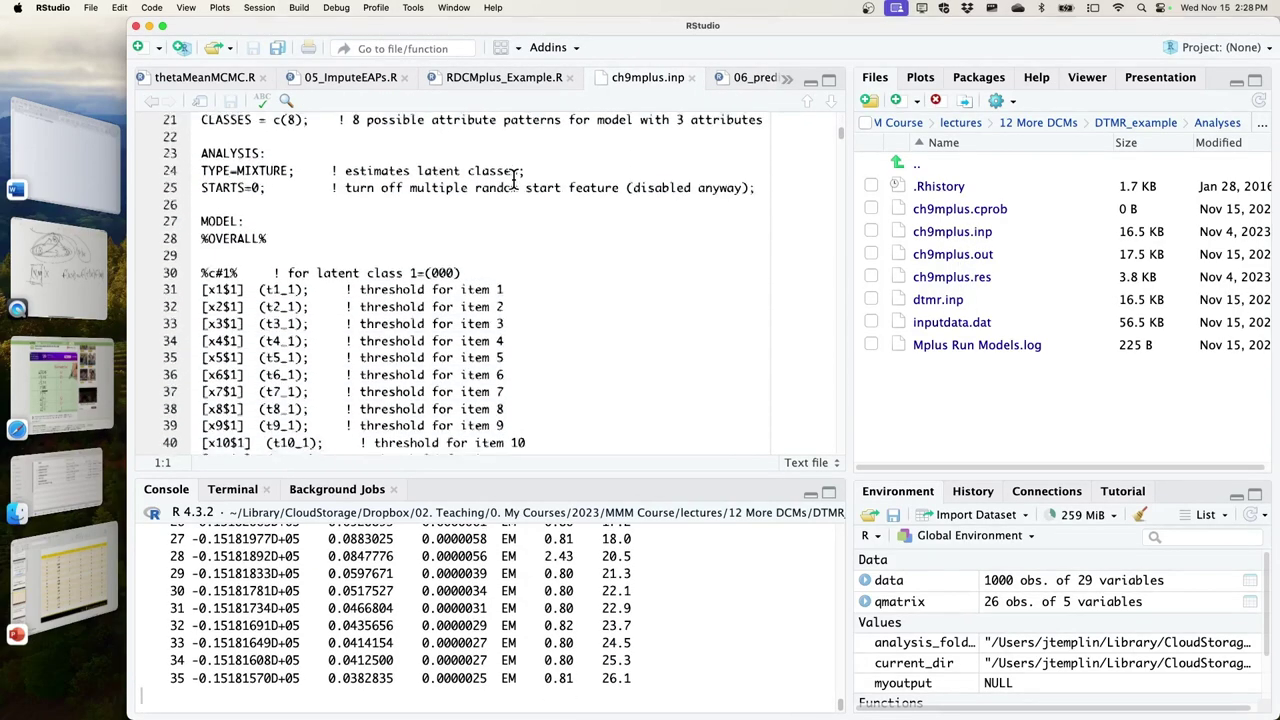
scroll(513, 178, "down", 13)
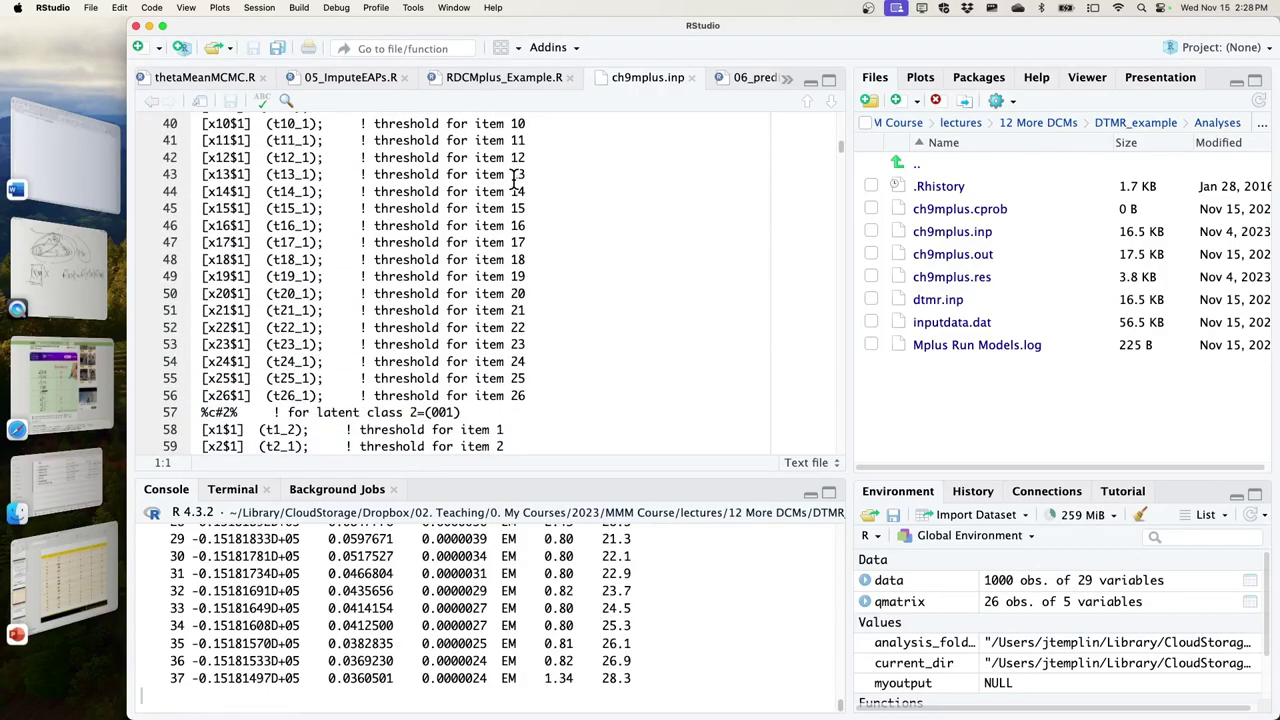
scroll(513, 180, "down", 20)
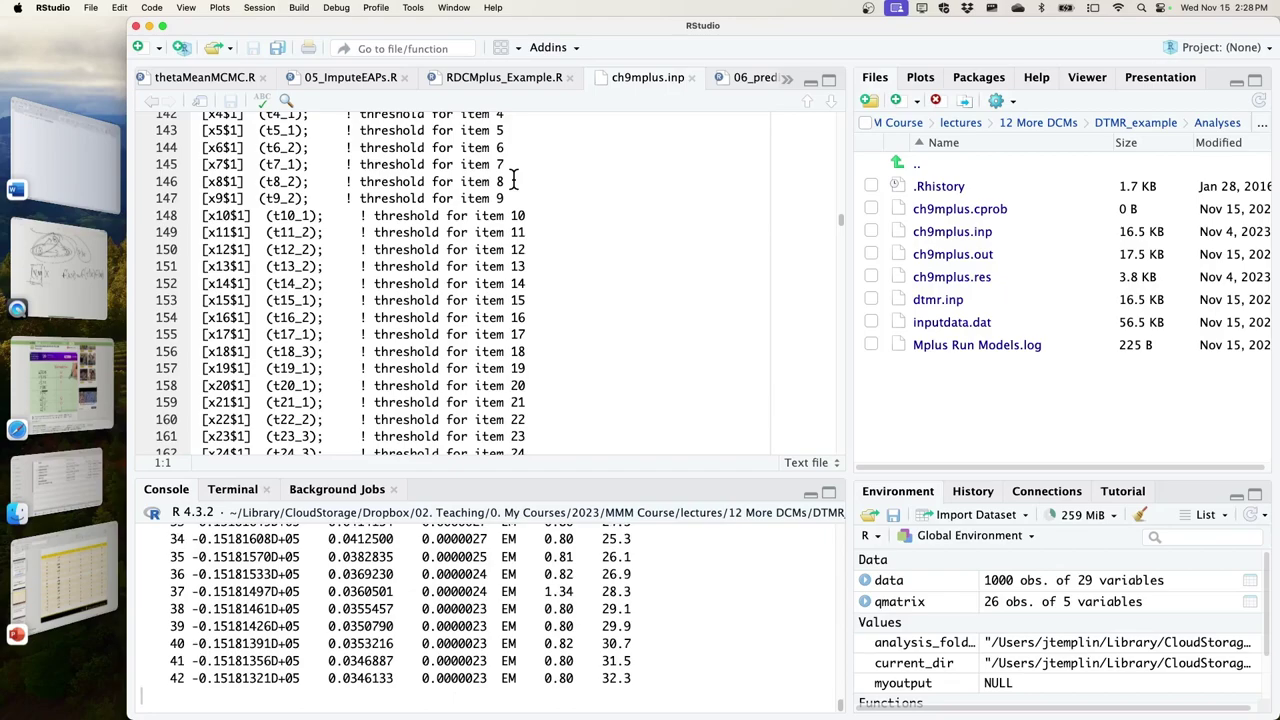
scroll(513, 178, "down", 7)
scroll(513, 178, "down", 5)
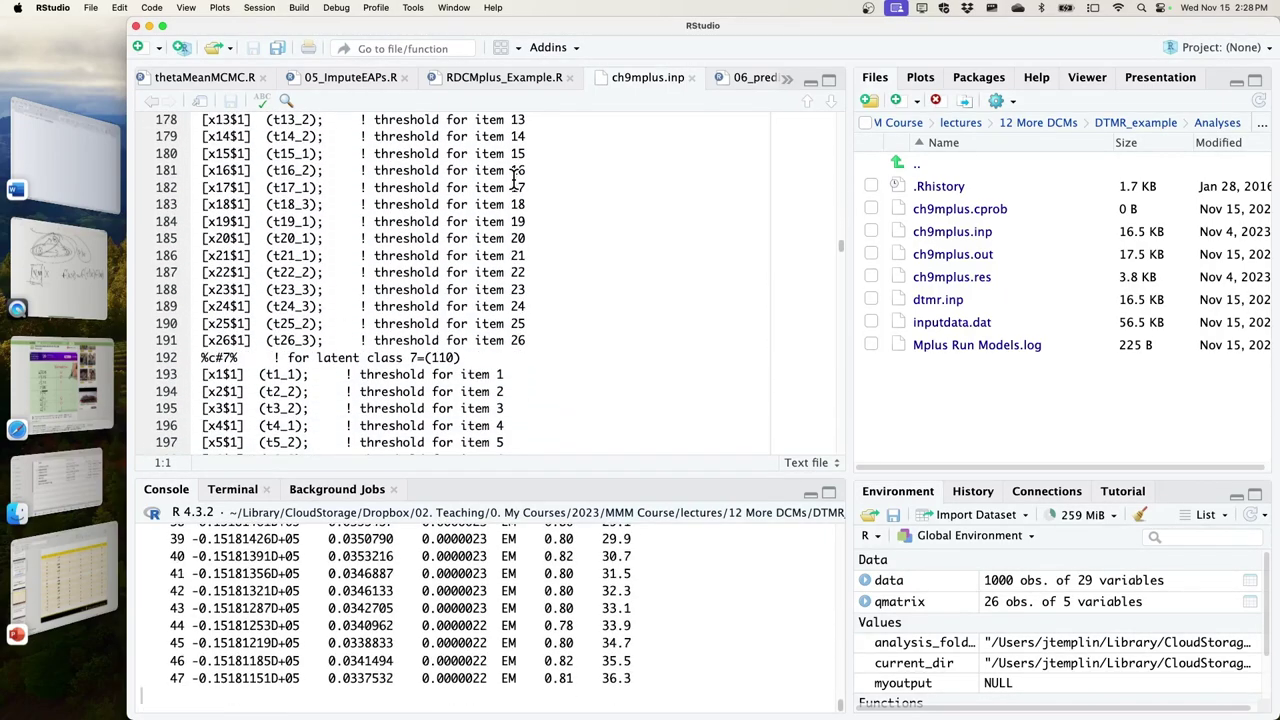
left_click(691, 78)
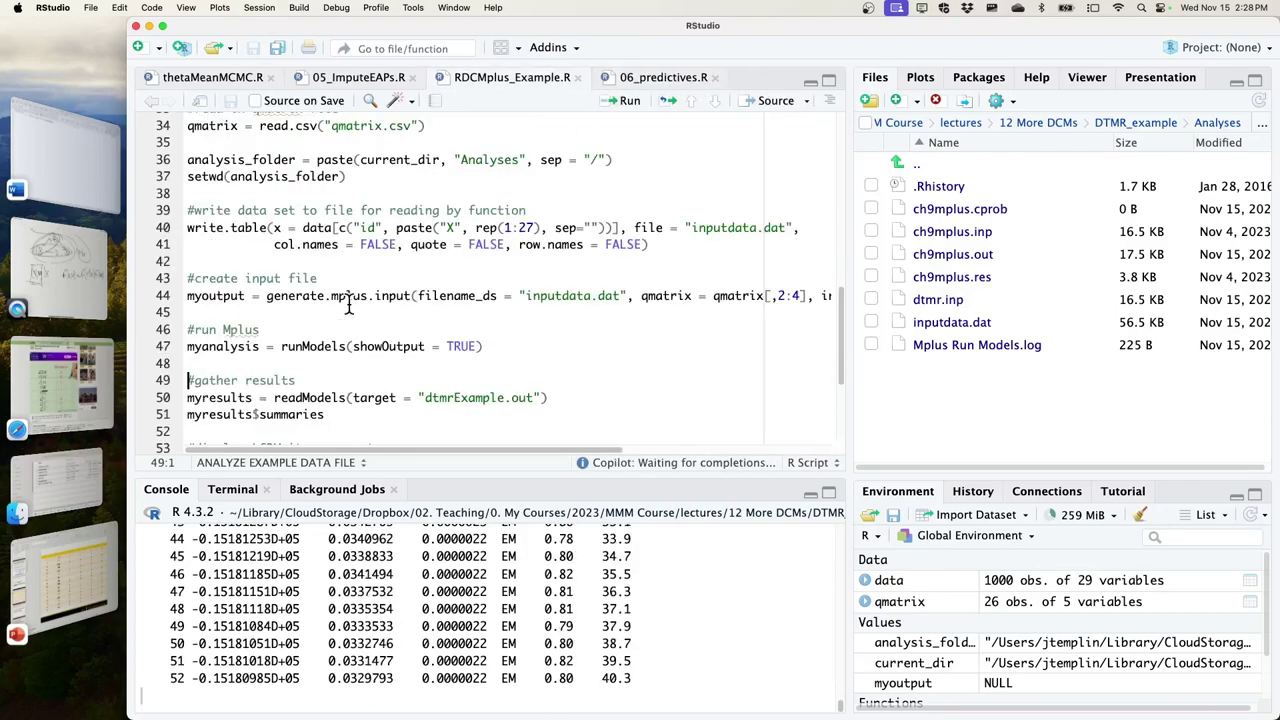
Reopen ch9mplus.inp and review the item parameter constraints through to the OUTPUT and SAVEDATA sections.
left_click(952, 231)
scroll(291, 418, "down", 20)
scroll(291, 418, "down", 20)
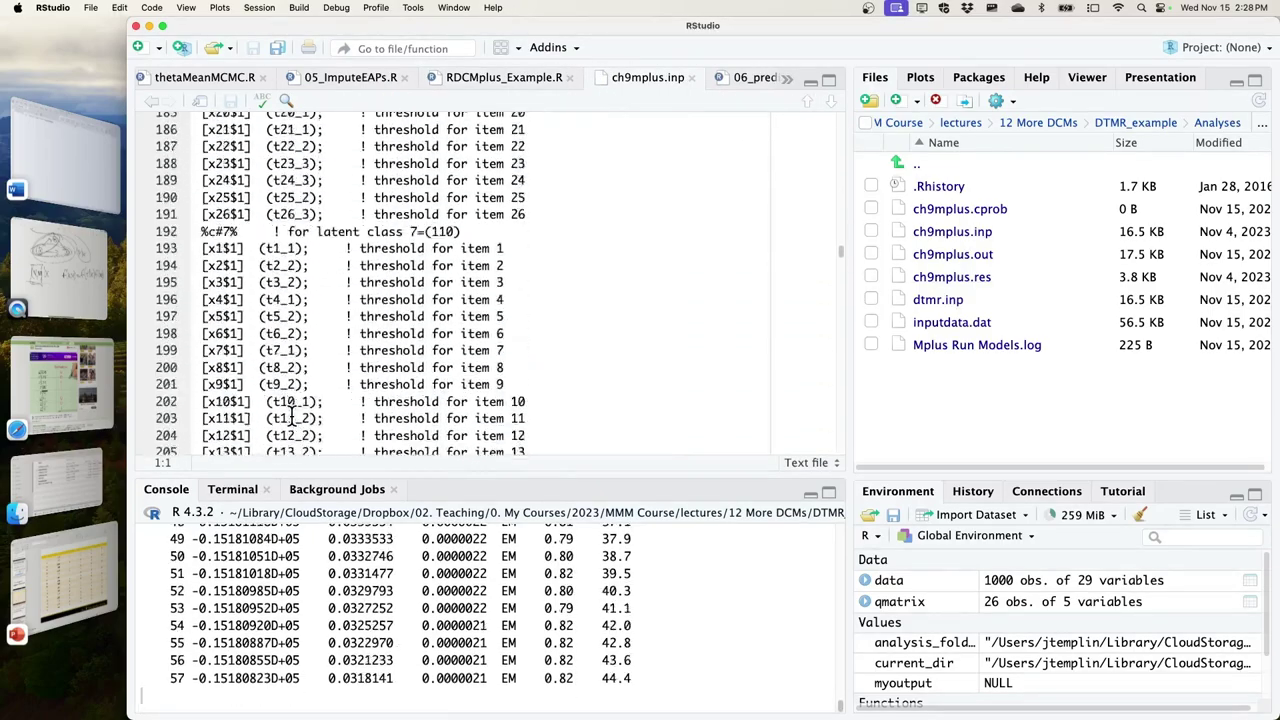
scroll(291, 418, "down", 20)
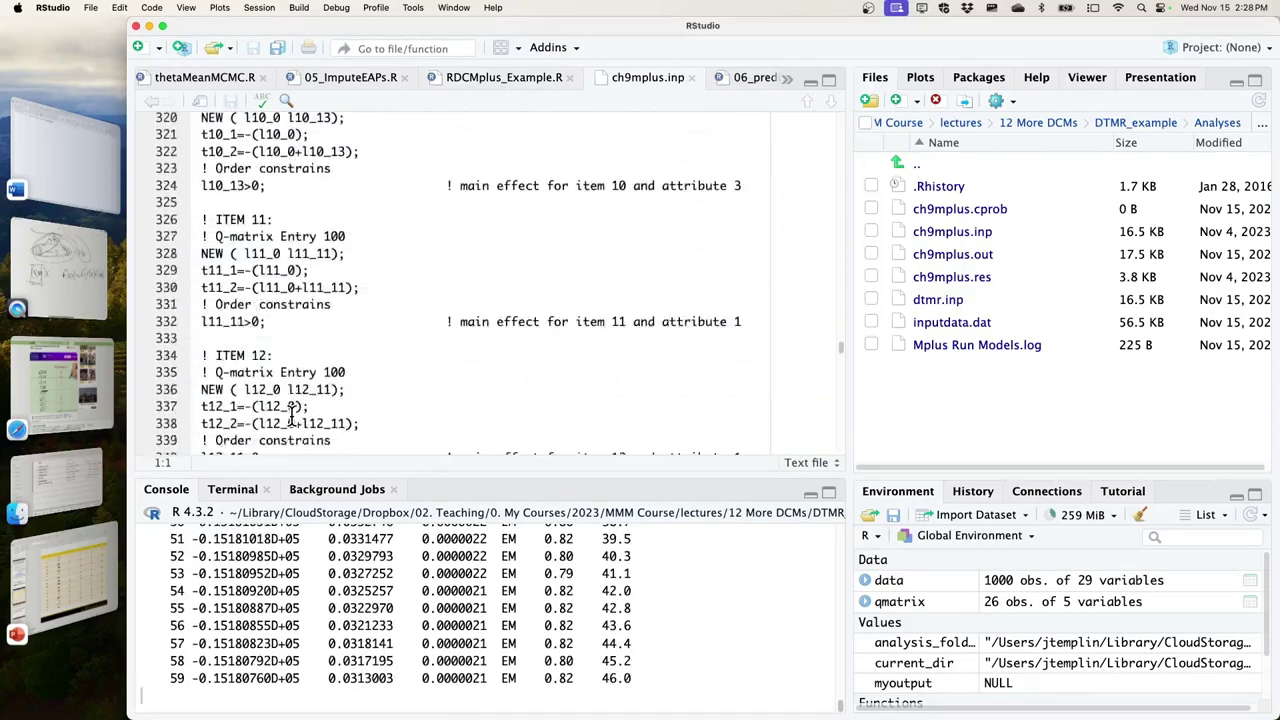
scroll(291, 418, "down", 12)
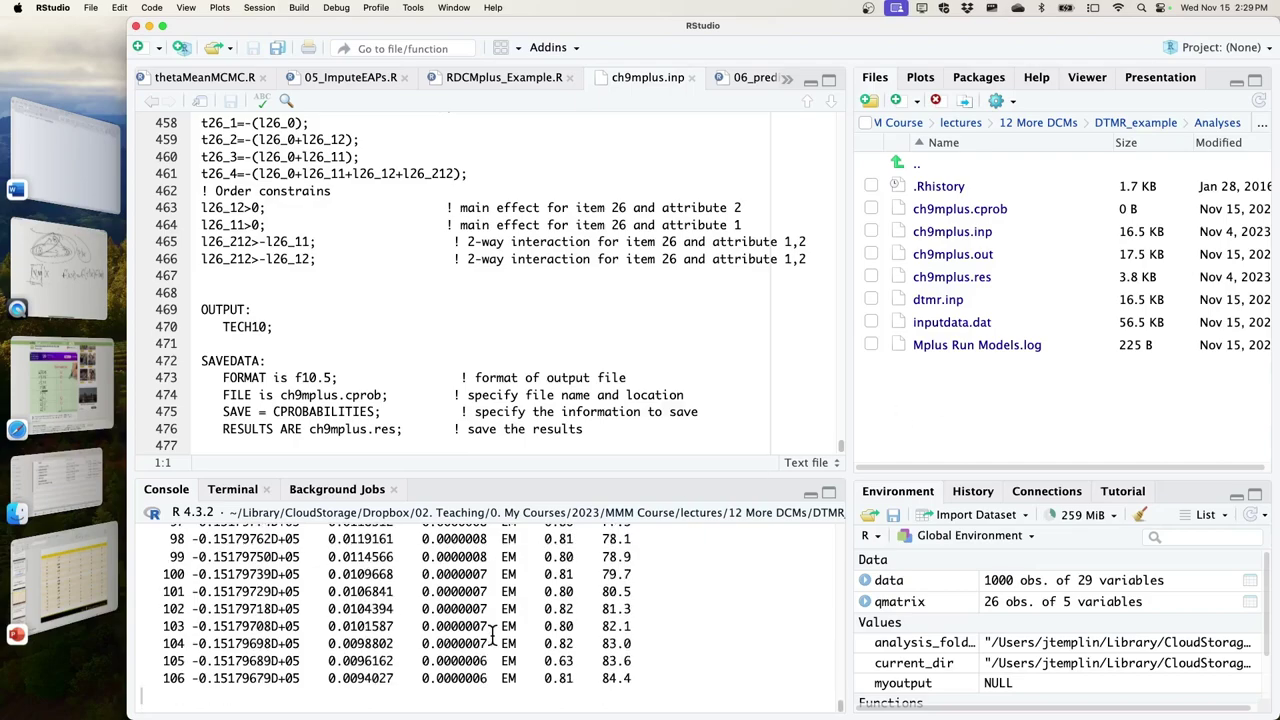
Maximize the console and examine the loglikelihood change column in the Mplus iteration log.
left_click(828, 493)
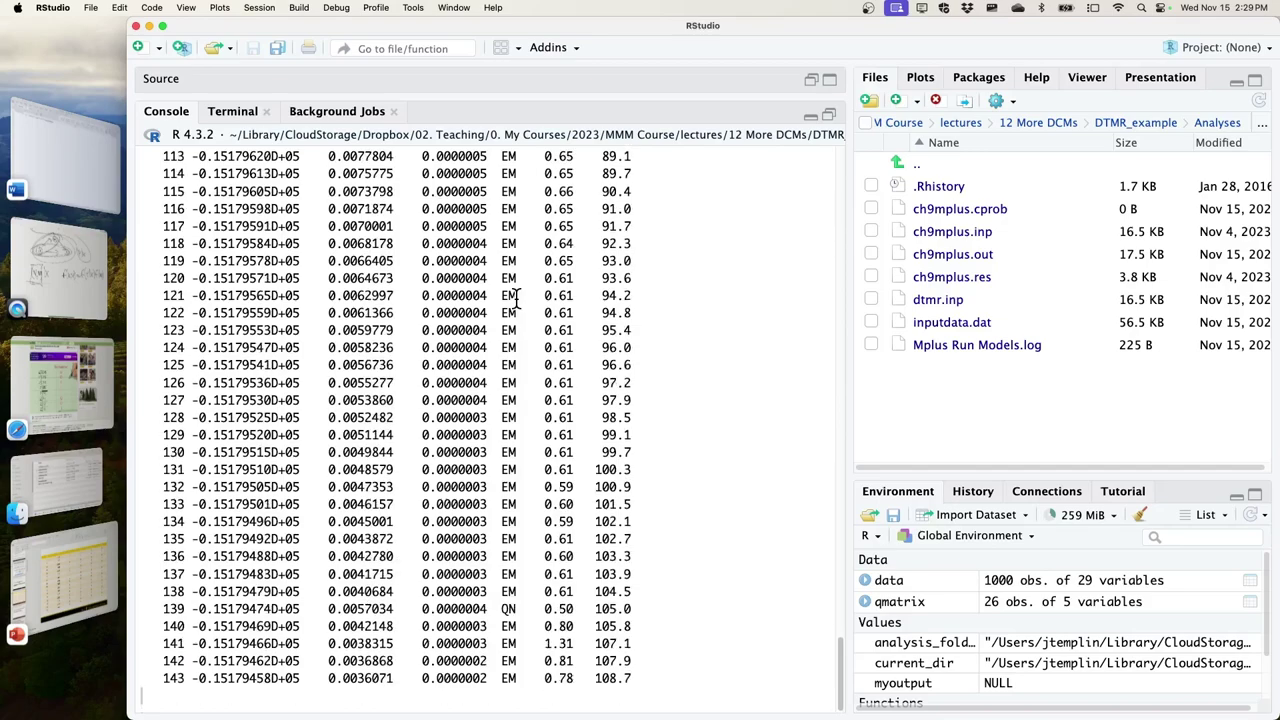
left_click_drag(515, 428, 503, 578)
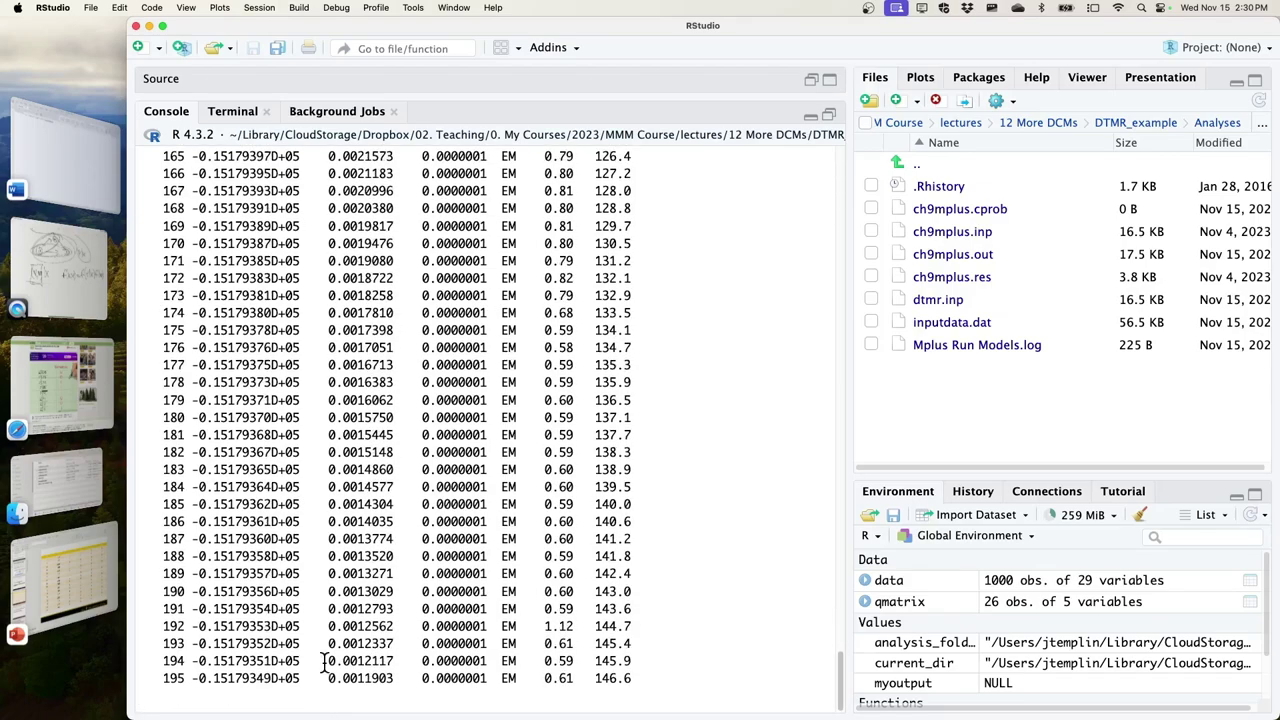
left_click_drag(330, 678, 368, 678)
key("super+a")
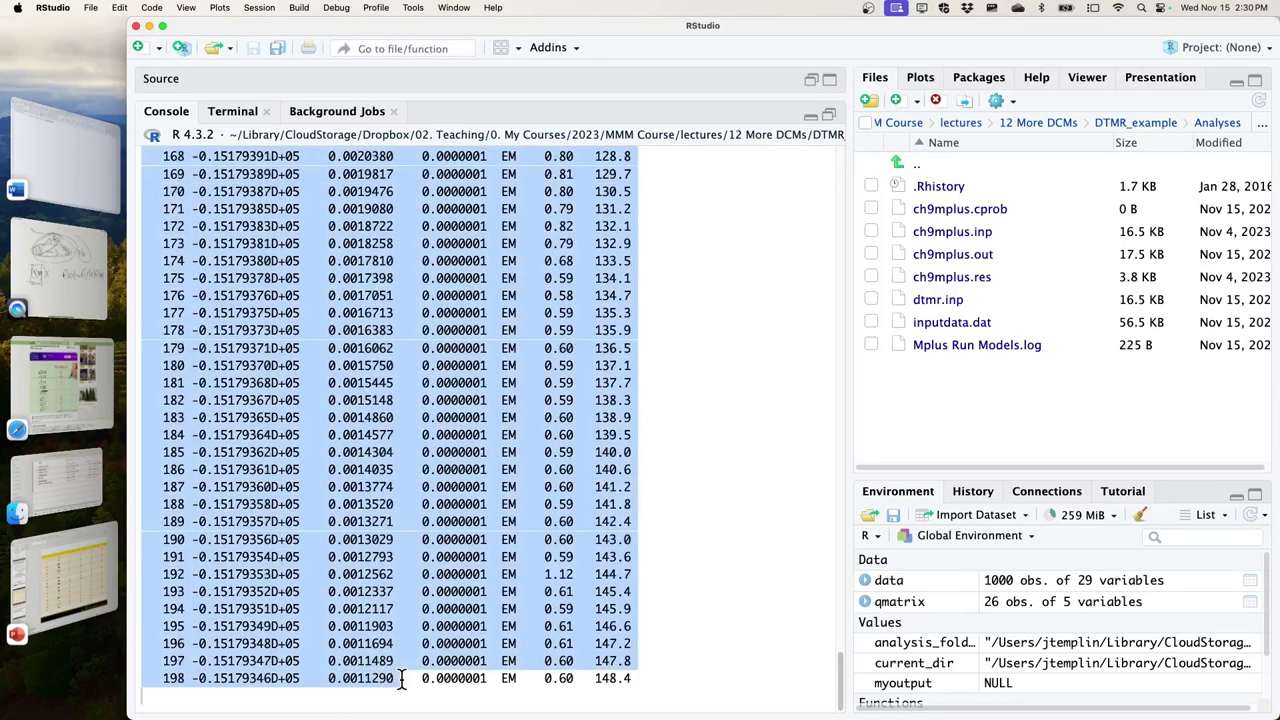
left_click(323, 668)
key("super+a")
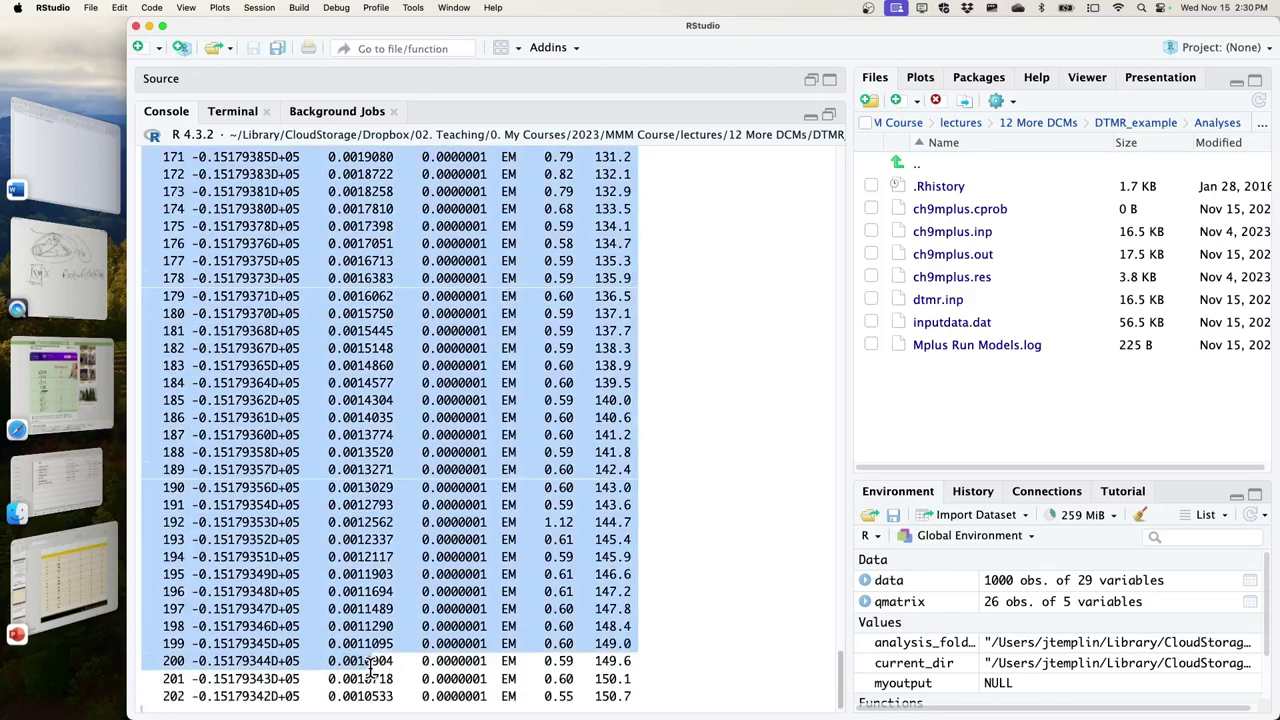
left_click(388, 668)
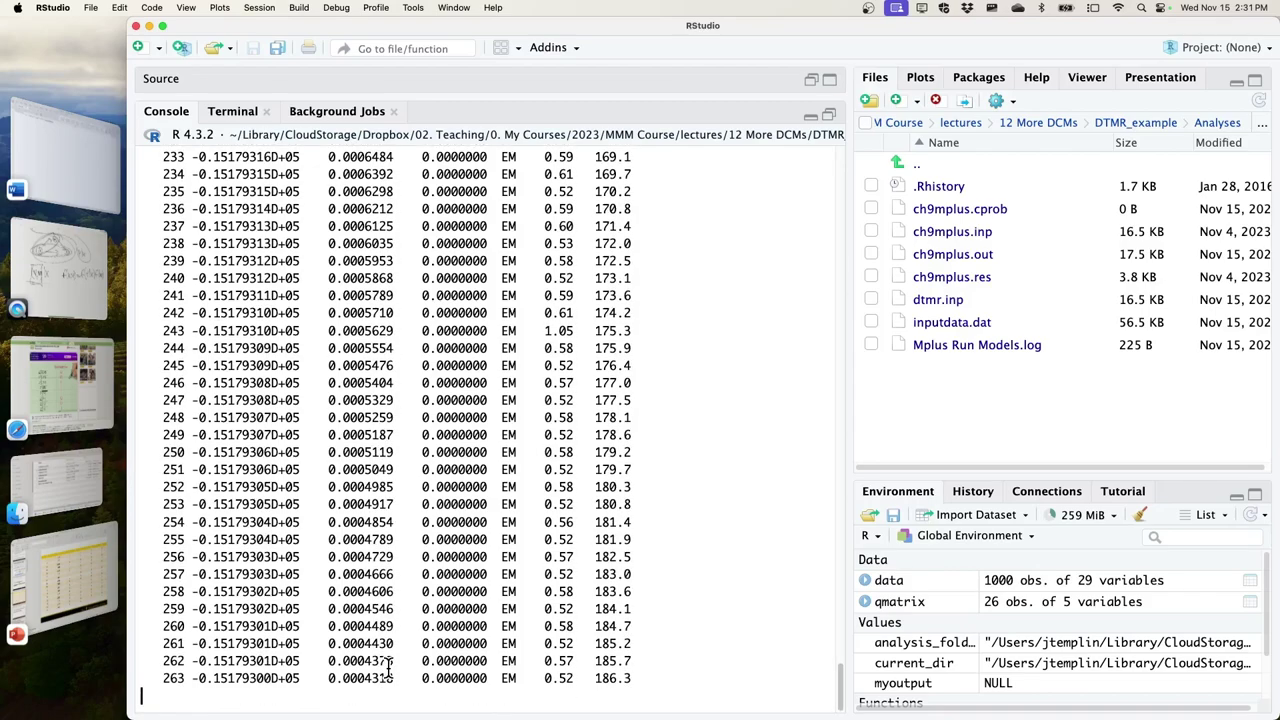
Switch to the 11_LCDM_Mplus document in Word and go to the Tests of Model Fit Output Section.
key("super+Tab")
key("super+Tab")
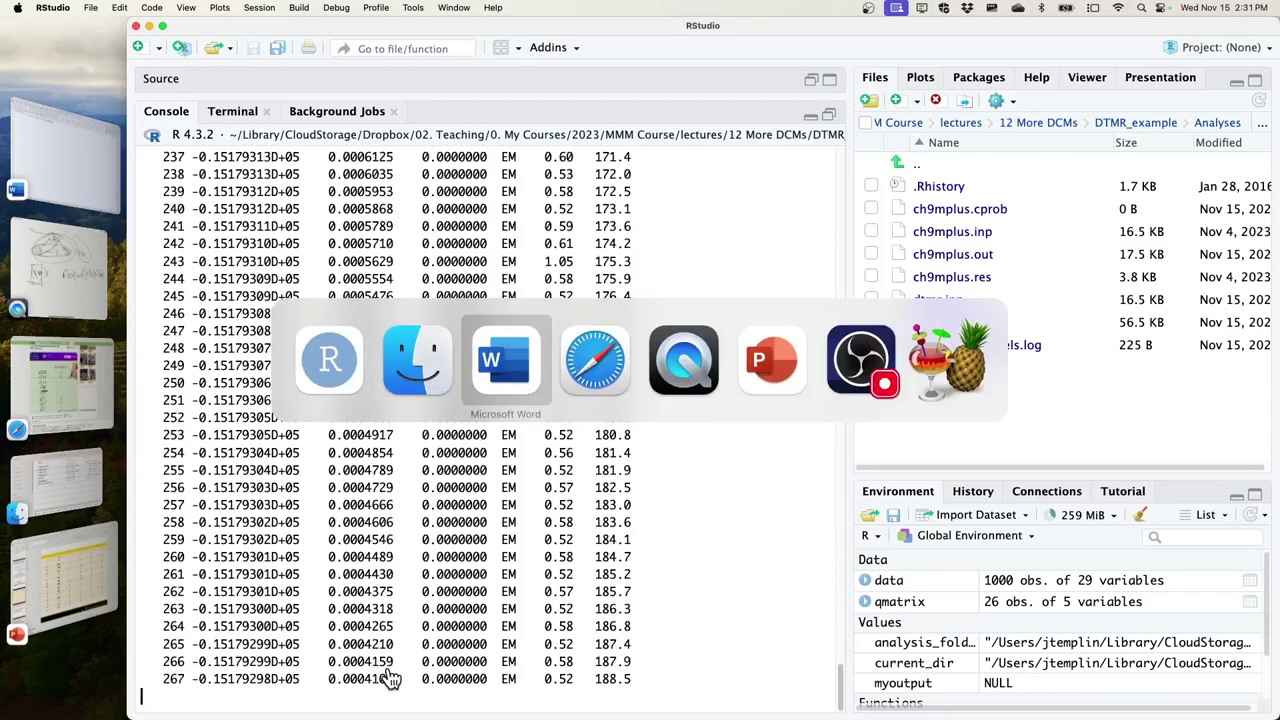
scroll(390, 675, "down", 15)
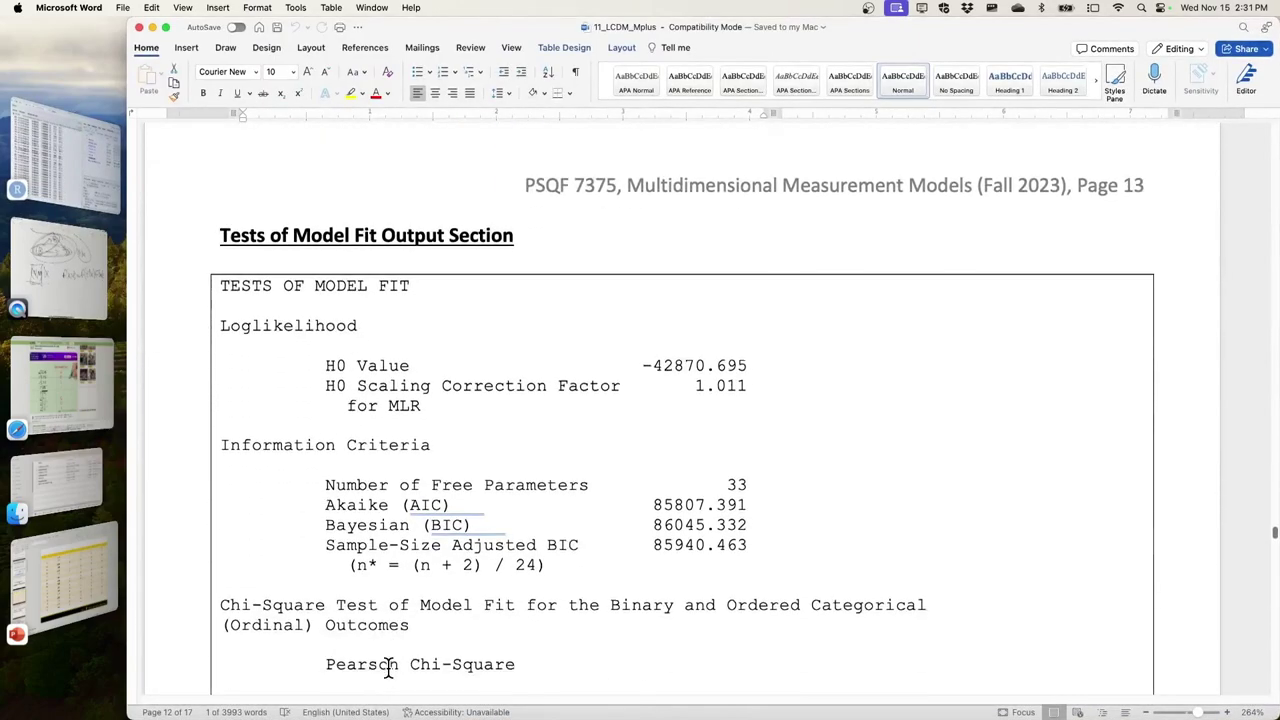
Review the Tests of Model Fit section from the loglikelihood through the chi-square tests, marking the chi-square test heading.
scroll(390, 672, "up", 3)
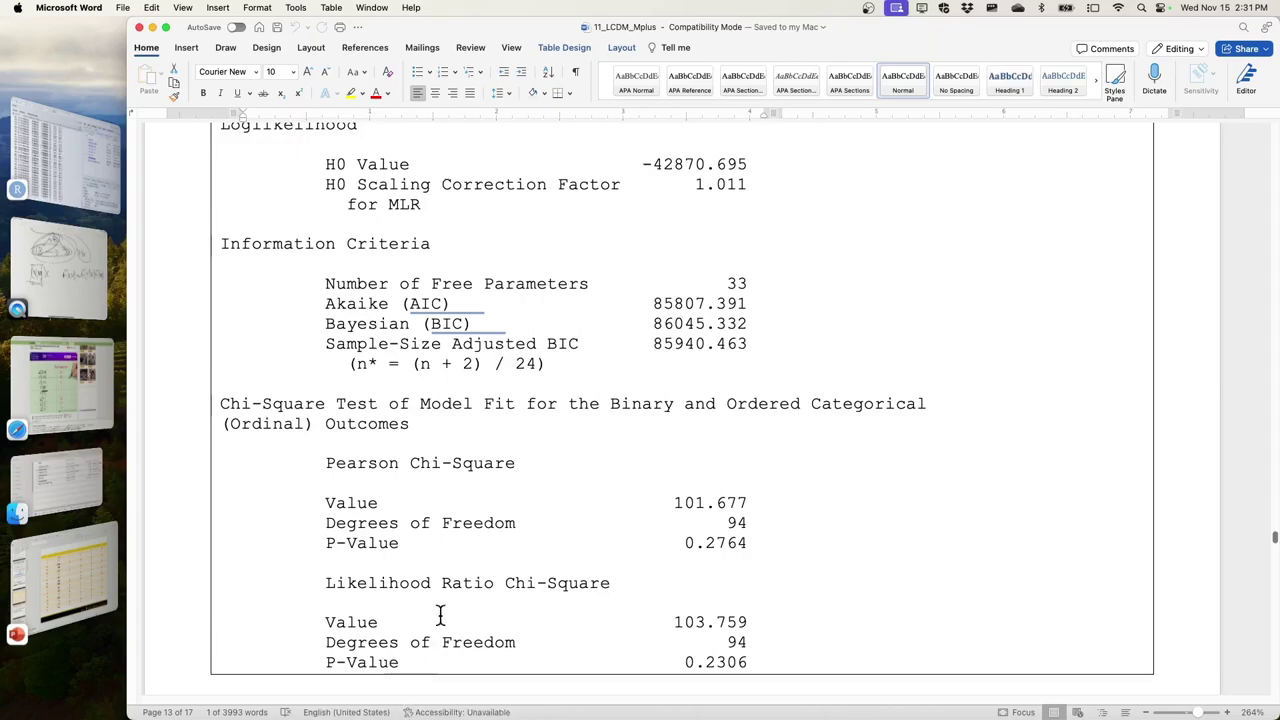
scroll(505, 427, "down", 3)
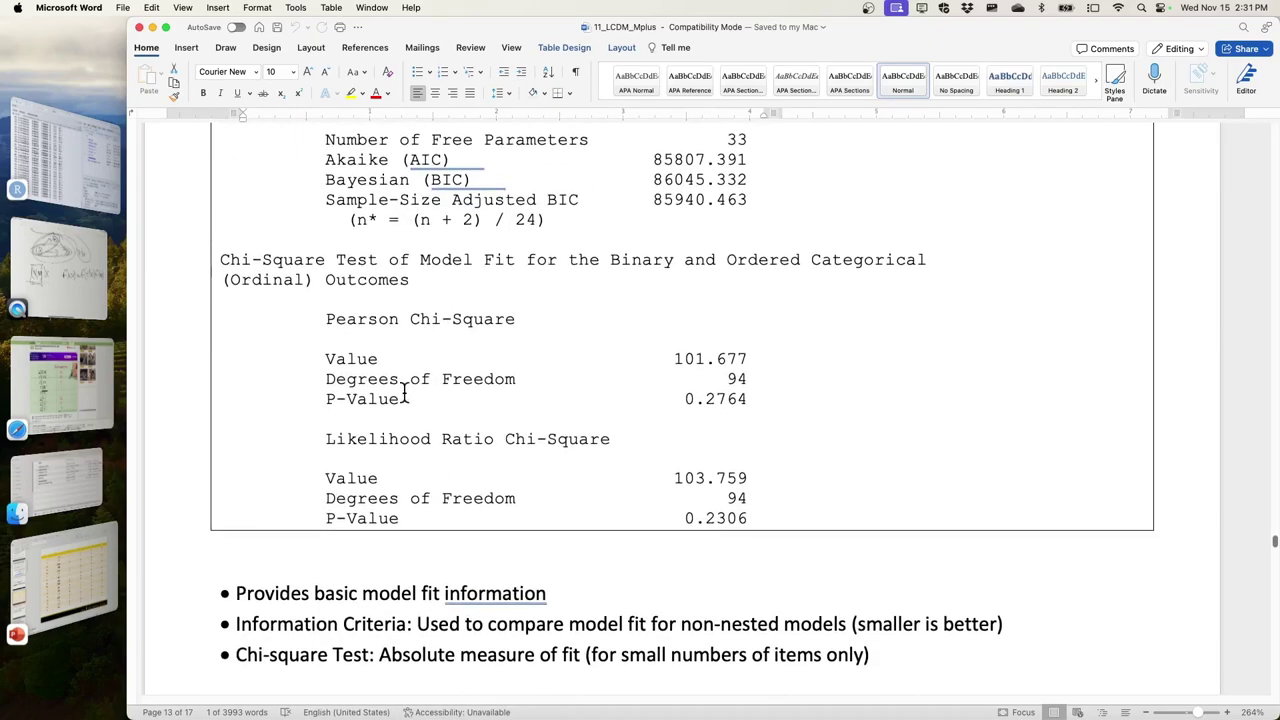
left_click(223, 258)
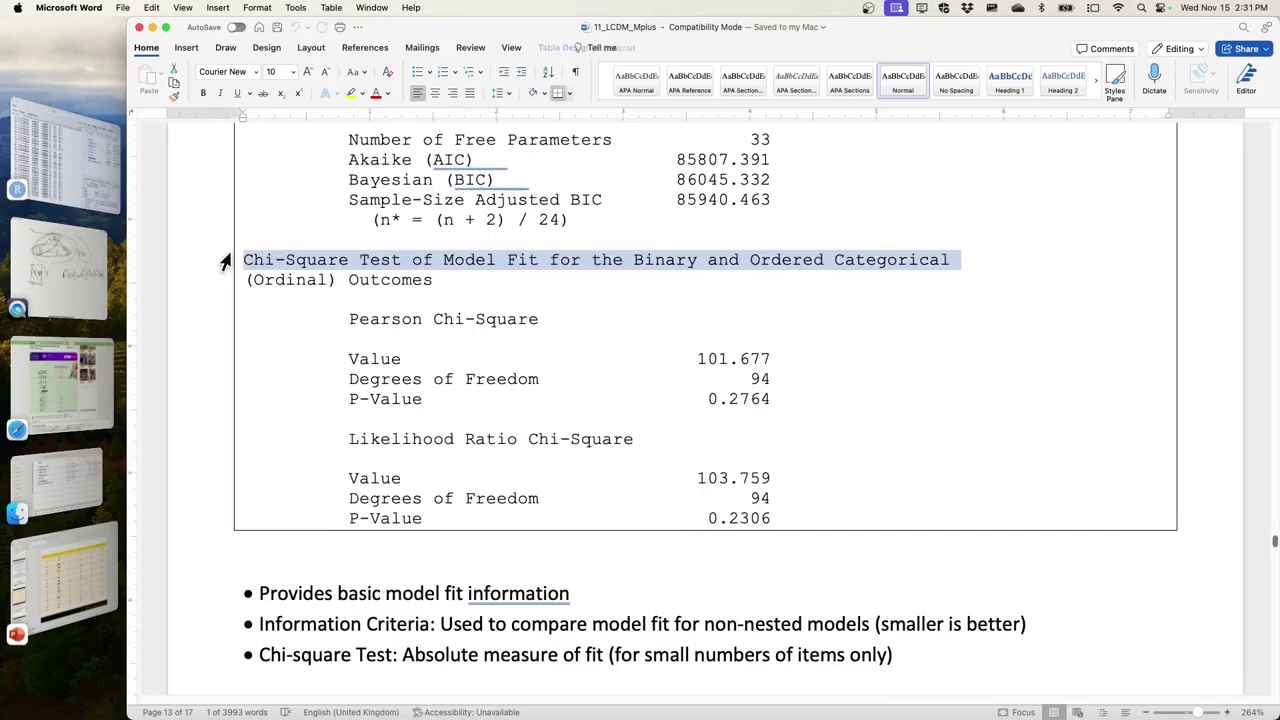
left_click(288, 270)
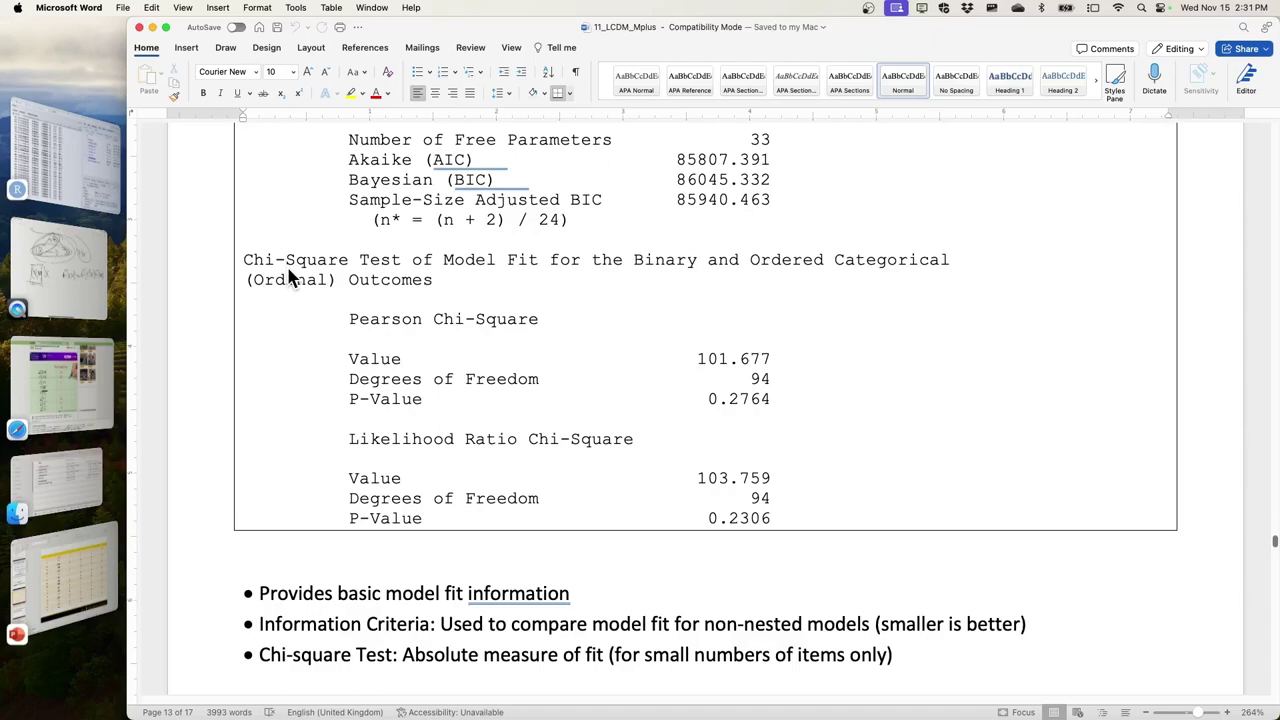
Examine the Final Class Counts and Estimated Proportions section for the latent classes.
scroll(288, 278, "down", 15)
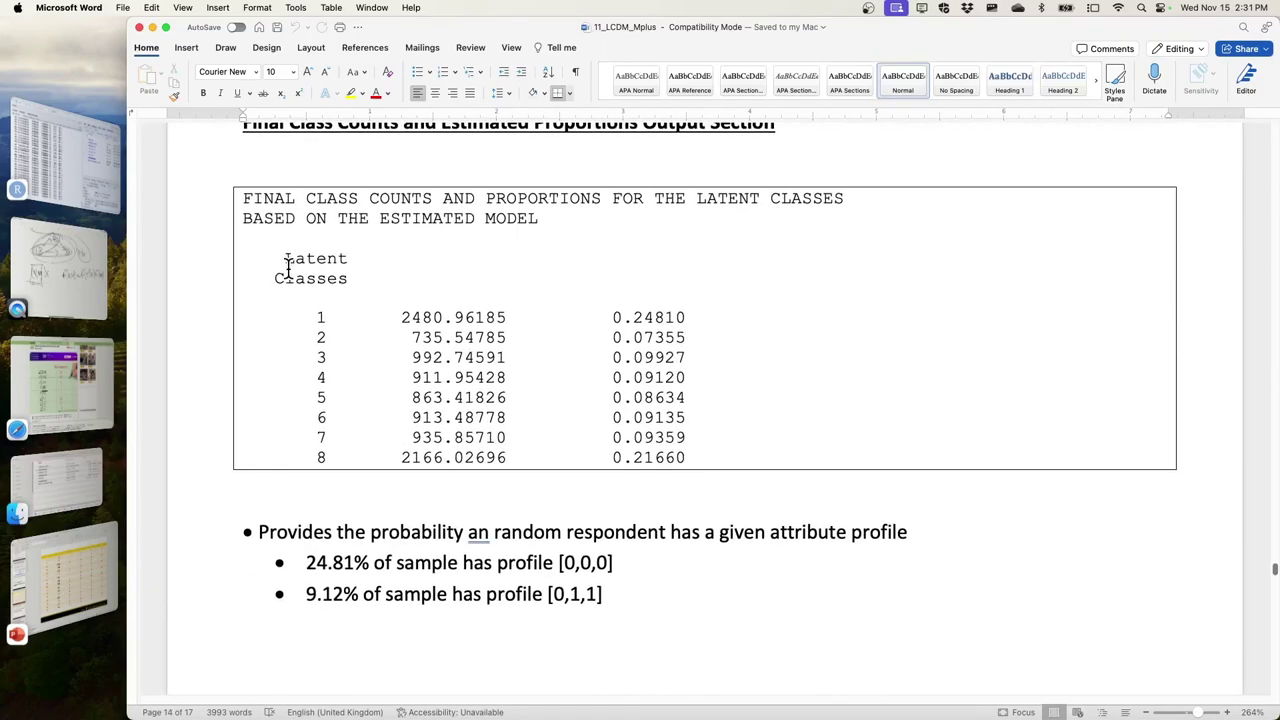
scroll(288, 268, "down", 2)
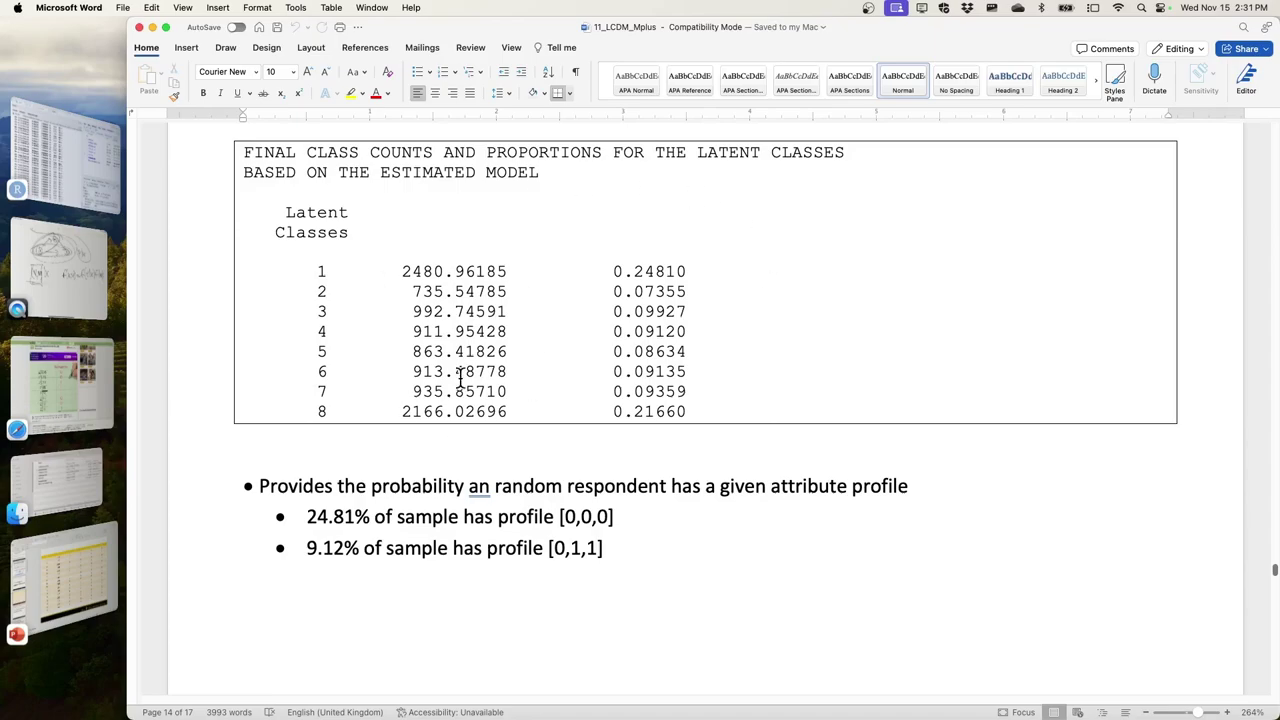
scroll(460, 378, "down", 20)
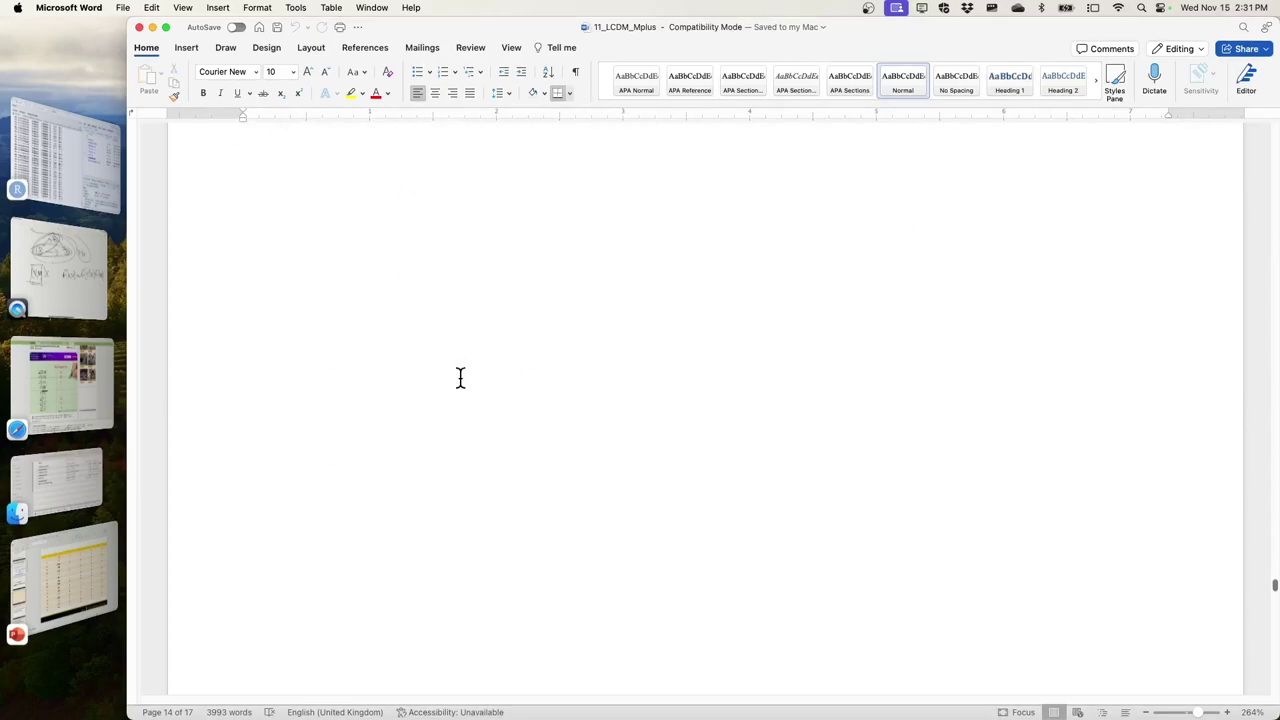
Go to the New/Additional Parameters table and highlight the standard error and Est./S.E. values of L1_0.
scroll(460, 380, "down", 10)
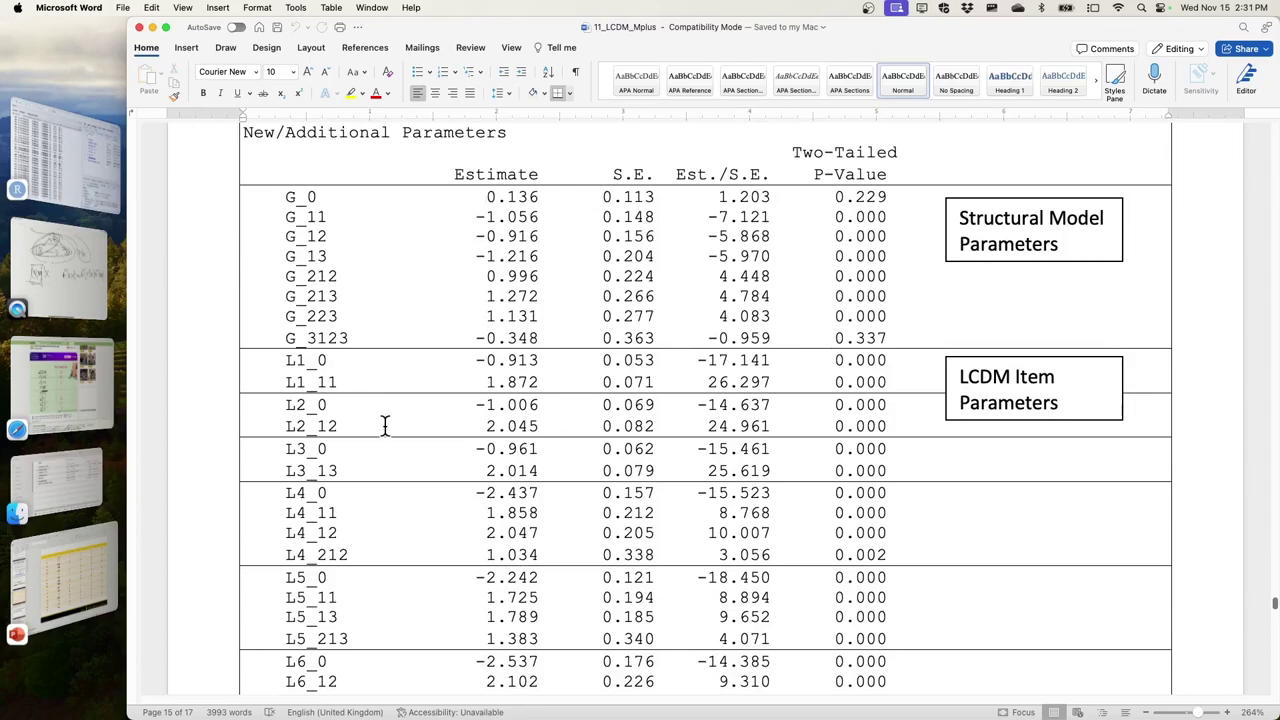
left_click_drag(494, 362, 663, 360)
left_click(604, 362)
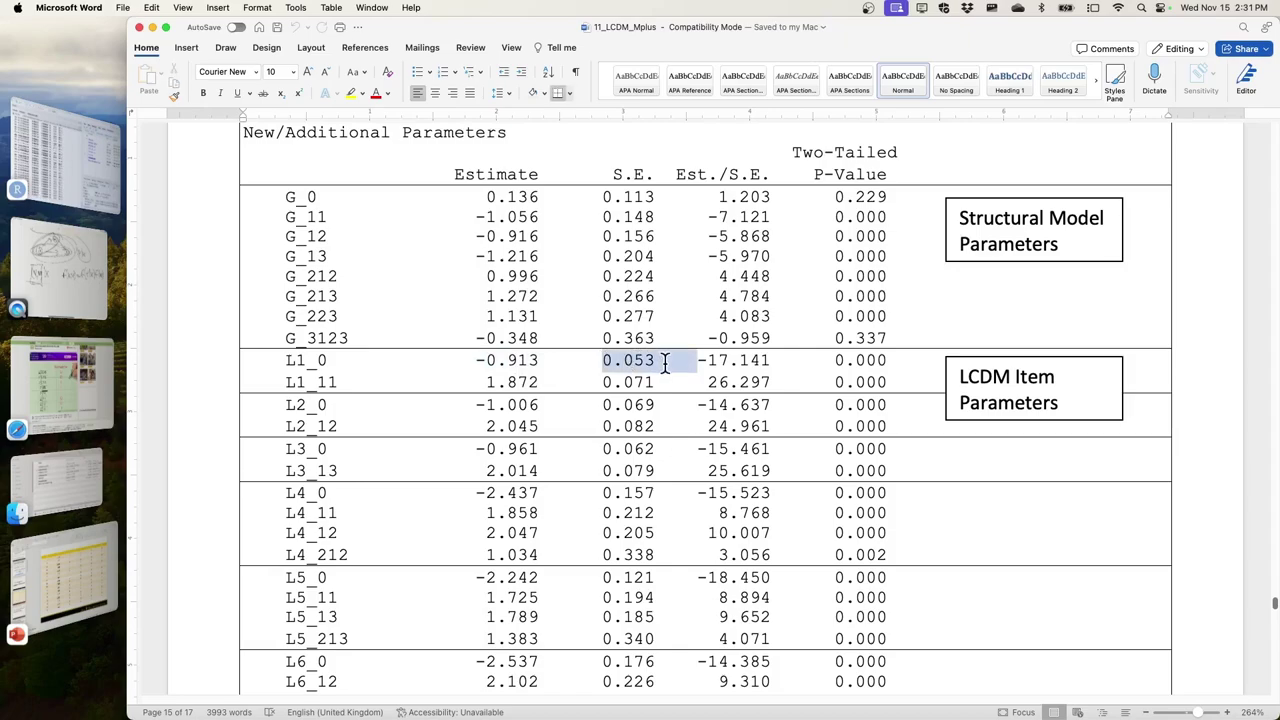
left_click(692, 360)
left_click_drag(535, 370, 562, 362)
left_click(598, 360)
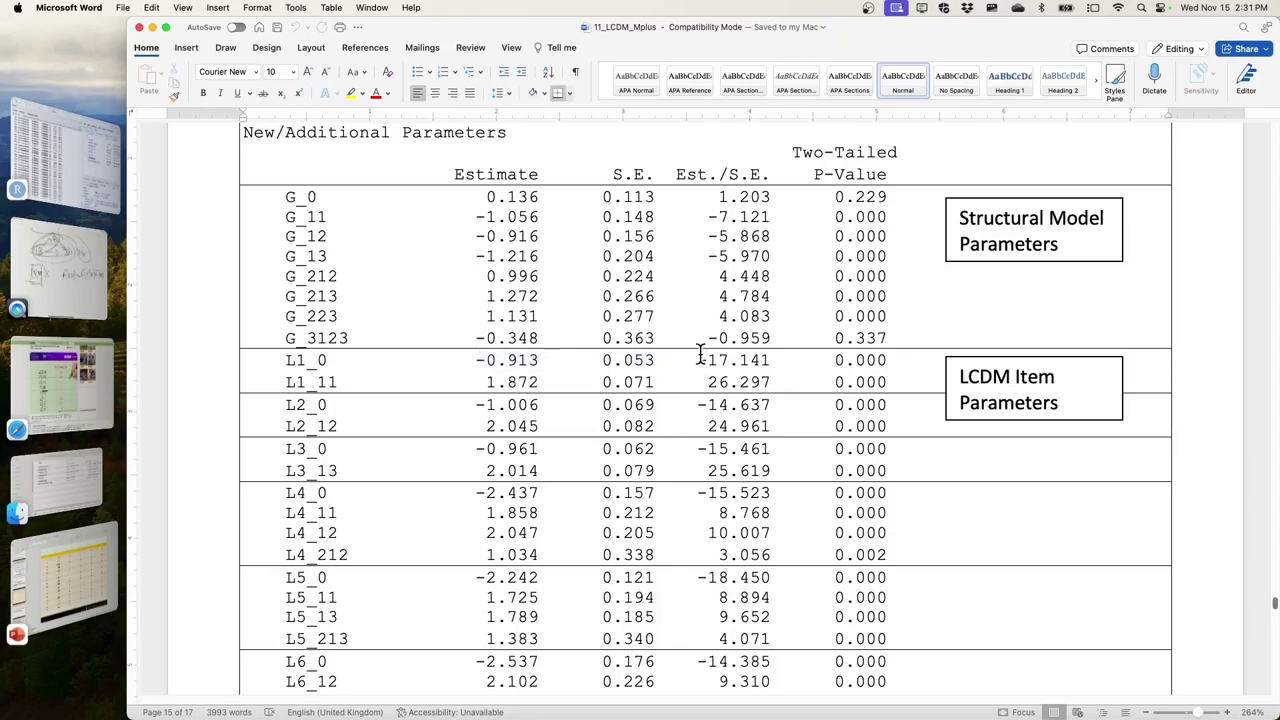
left_click_drag(697, 360, 835, 352)
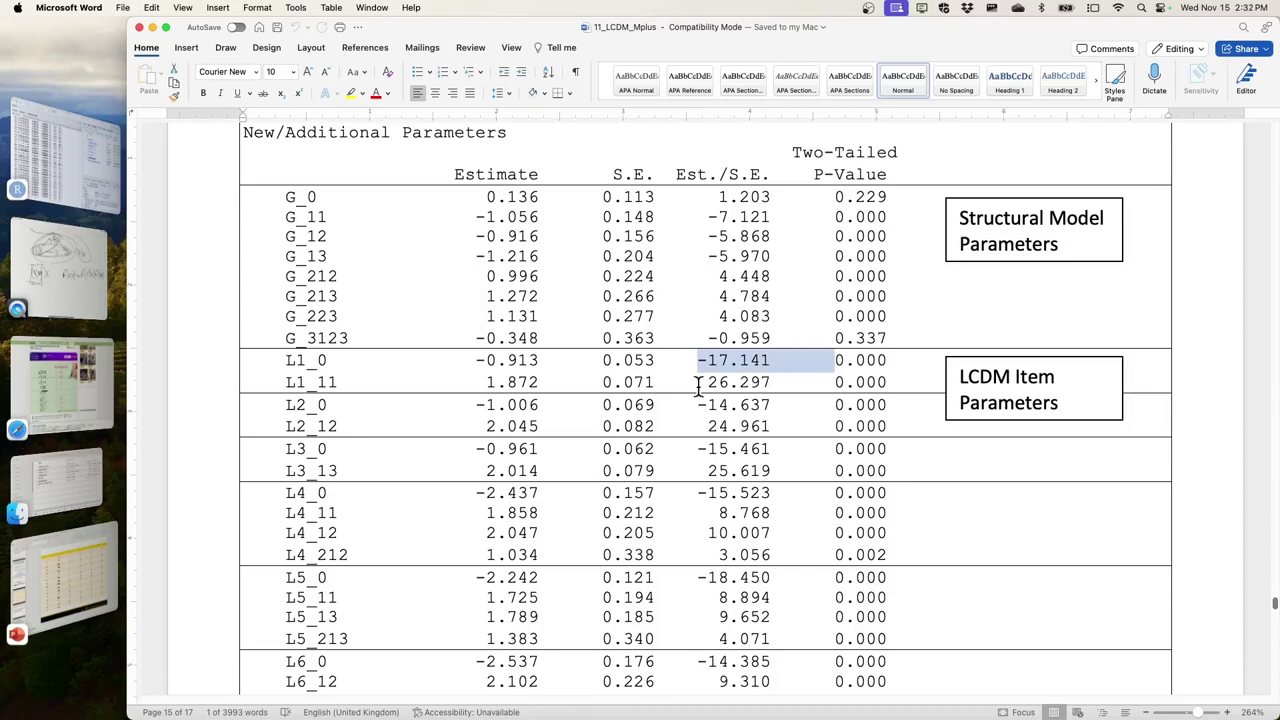
left_click(467, 360)
double_click(640, 362)
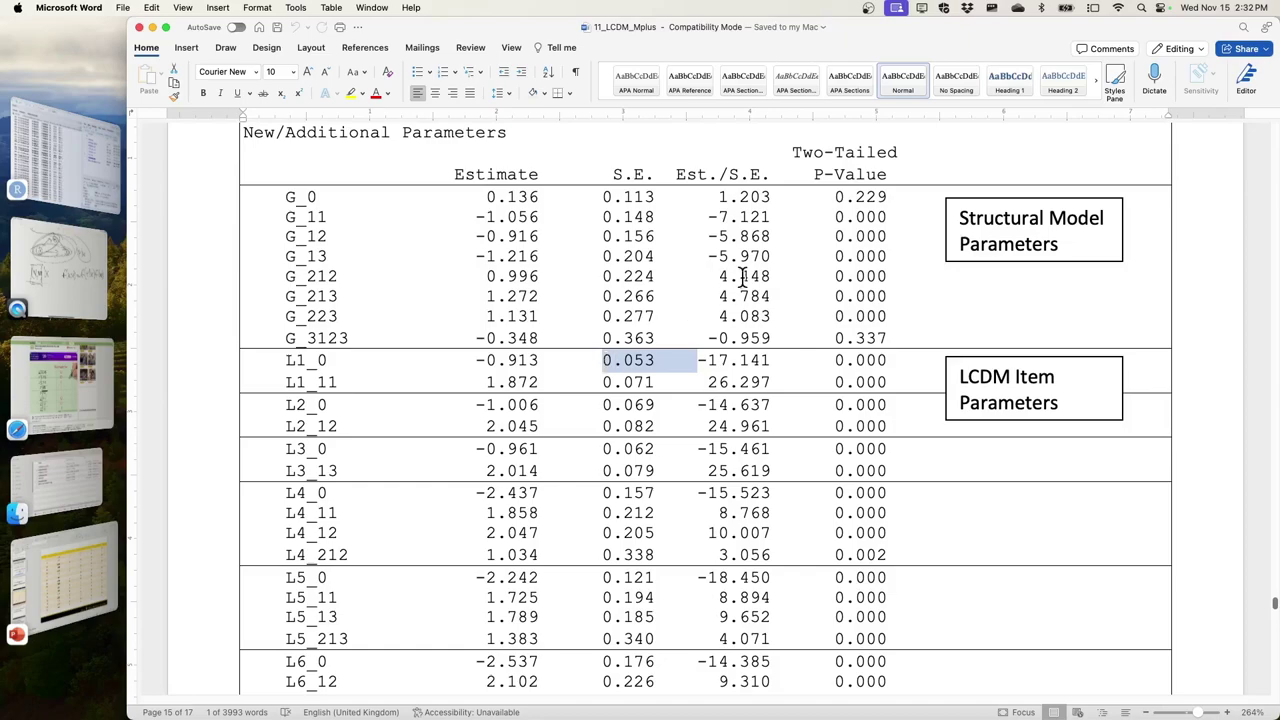
left_click(695, 362)
triple_click(697, 352)
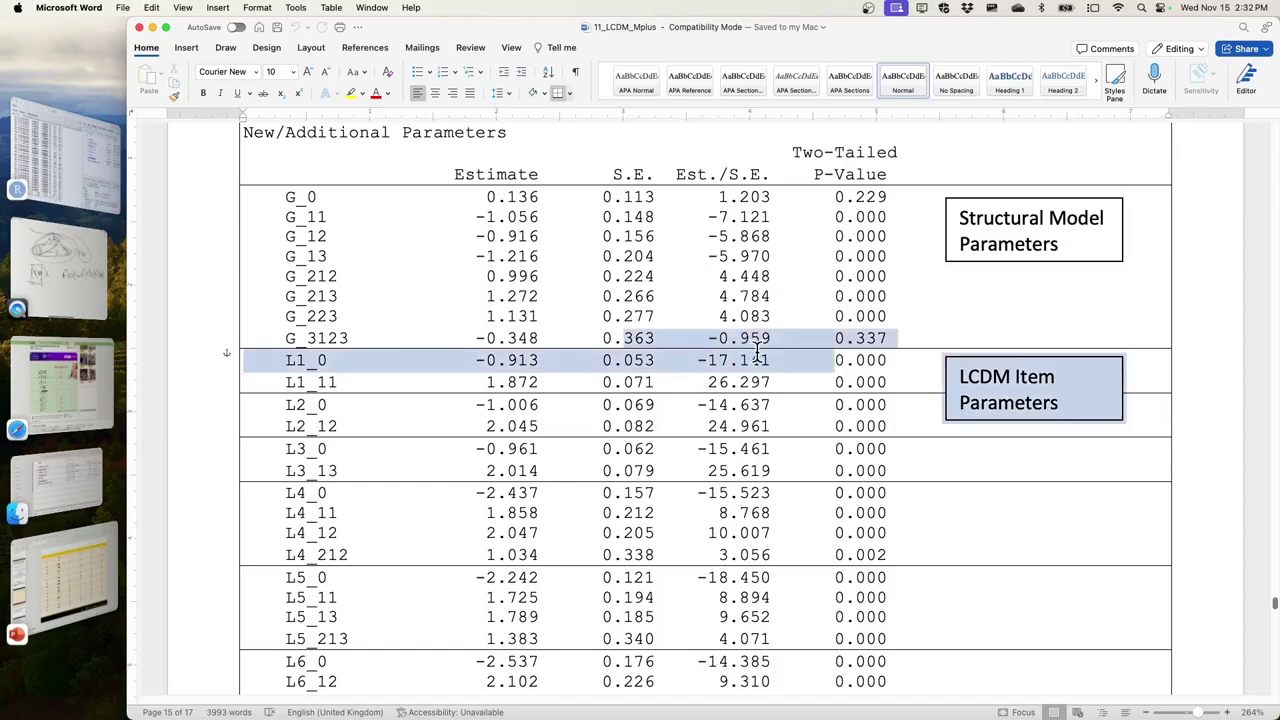
left_click_drag(700, 360, 766, 371)
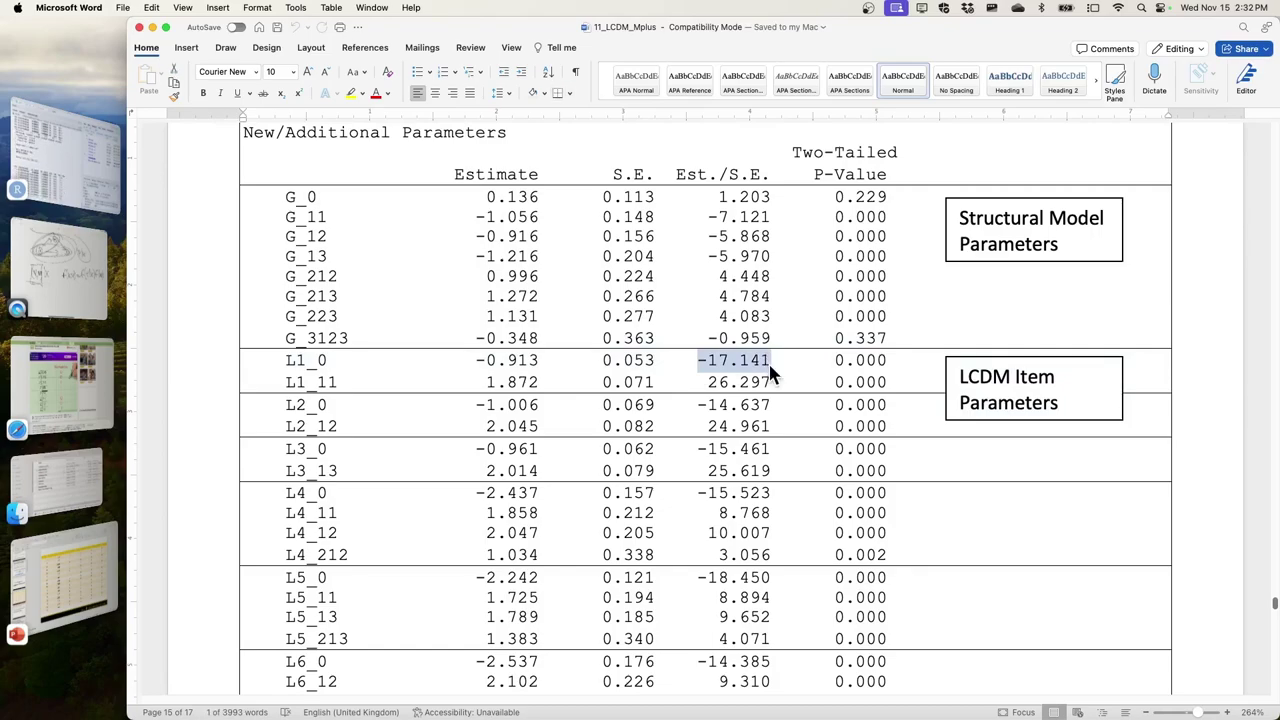
Inspect the L7_3123 estimate and p-value, and highlight the p-value of the structural parameter G_3123.
scroll(520, 352, "down", 8)
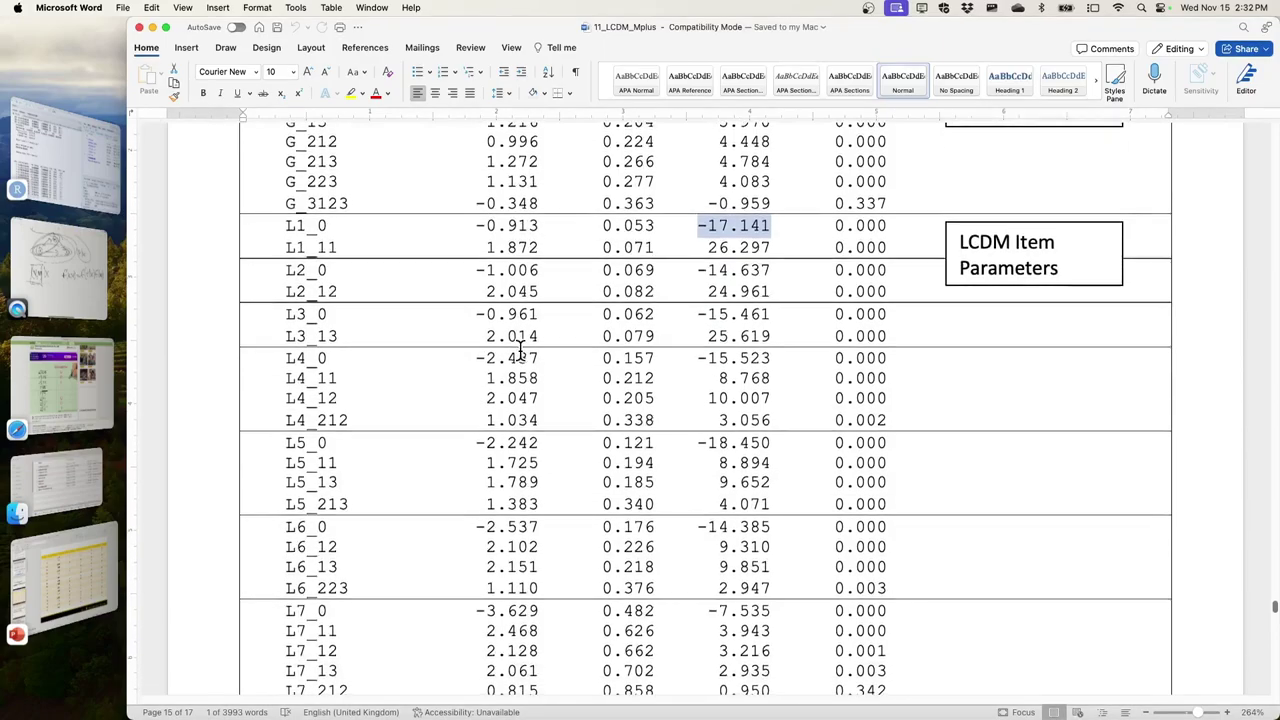
scroll(520, 352, "up", 2)
scroll(520, 352, "up", 1)
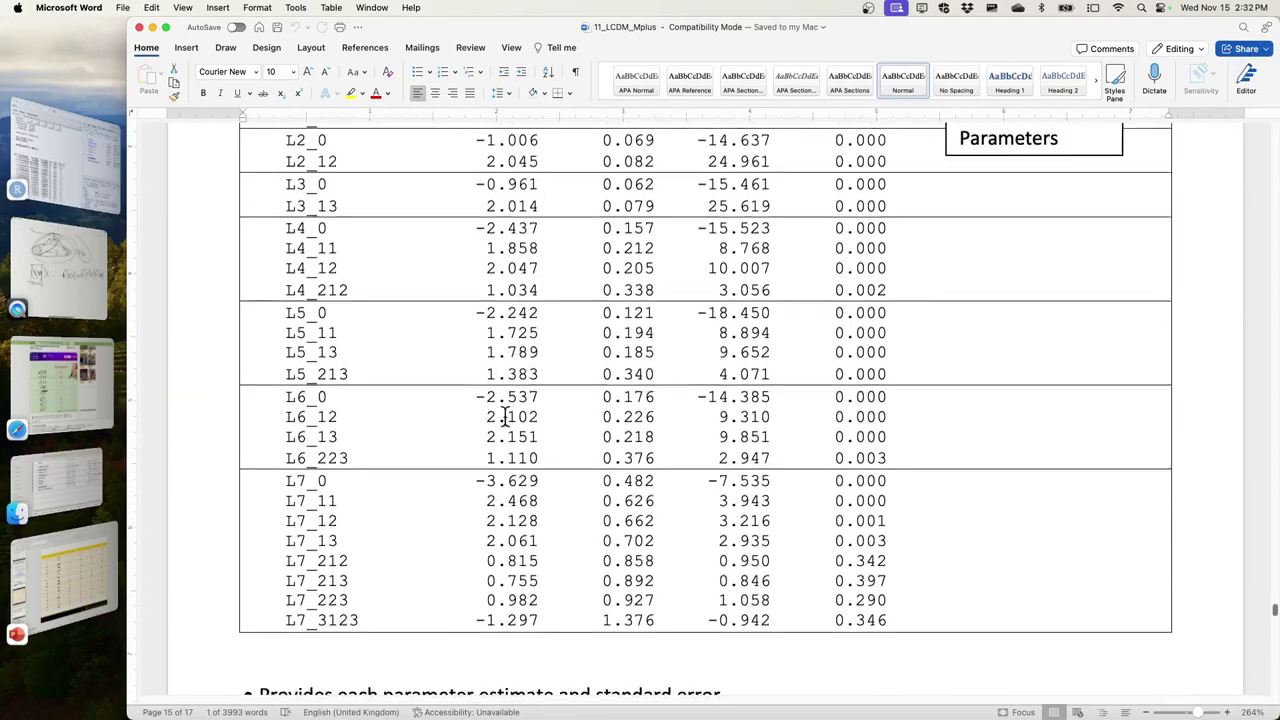
double_click(478, 620)
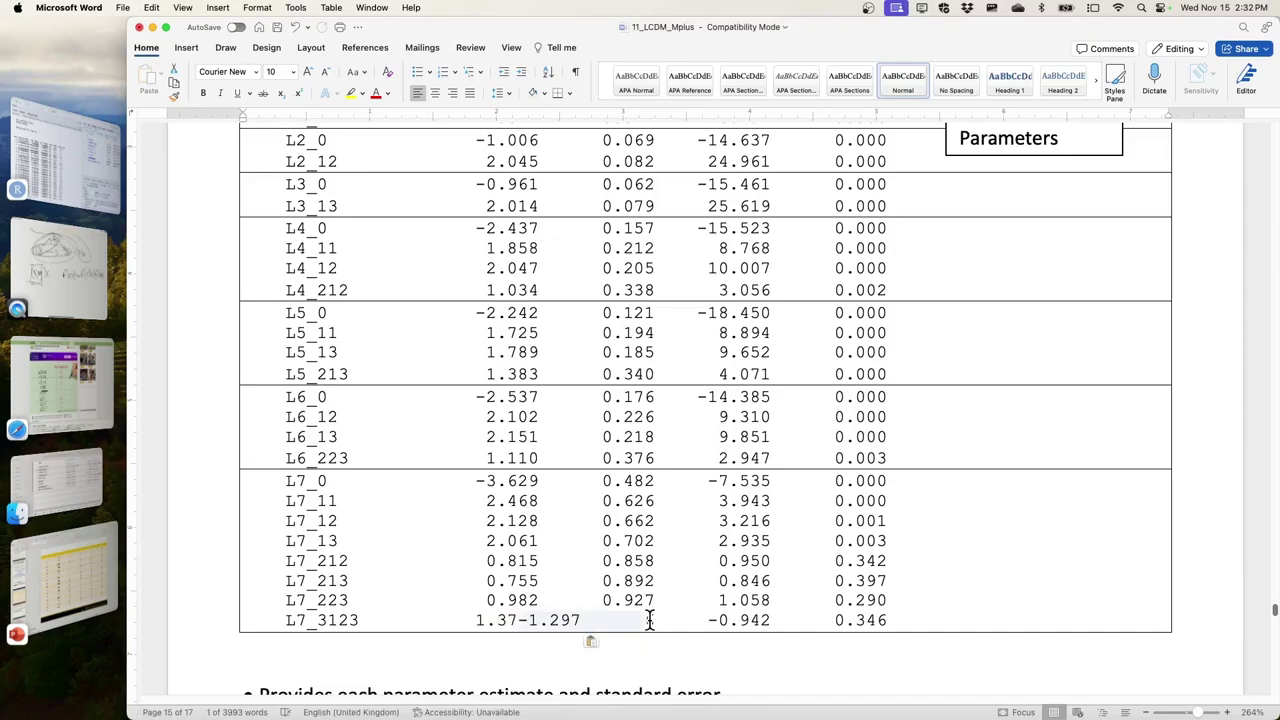
double_click(836, 620)
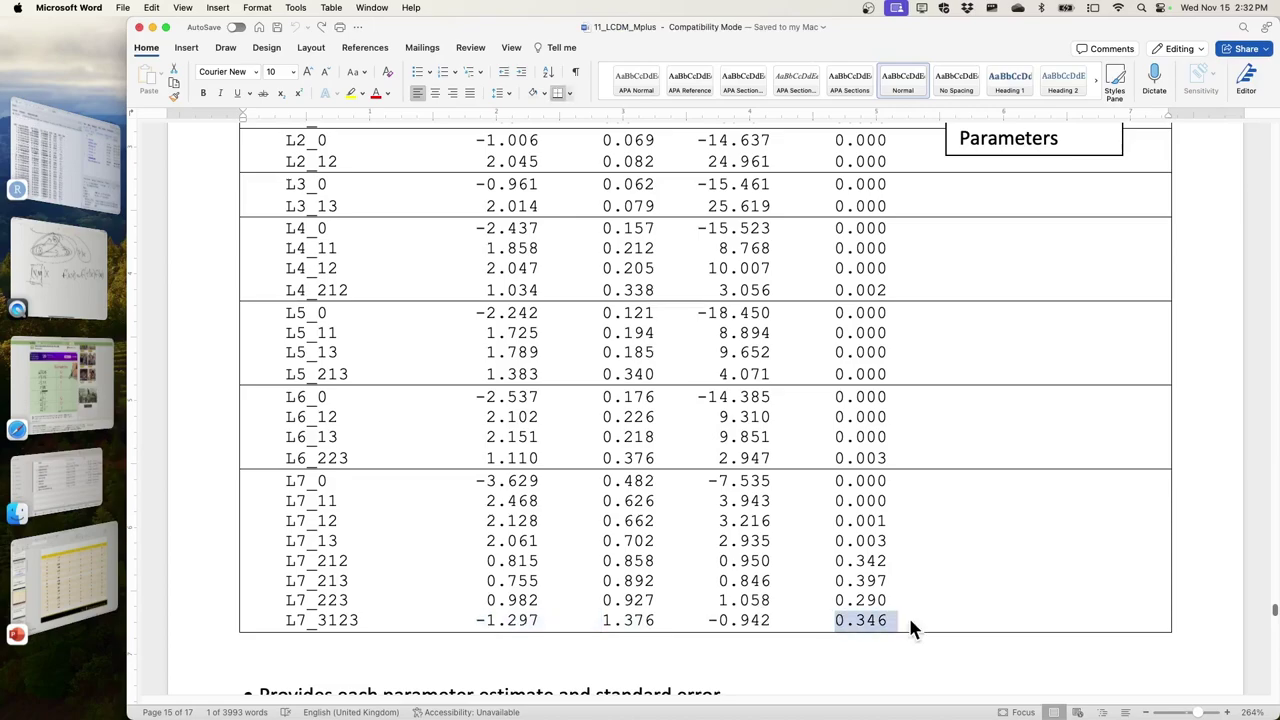
scroll(910, 620, "up", 8)
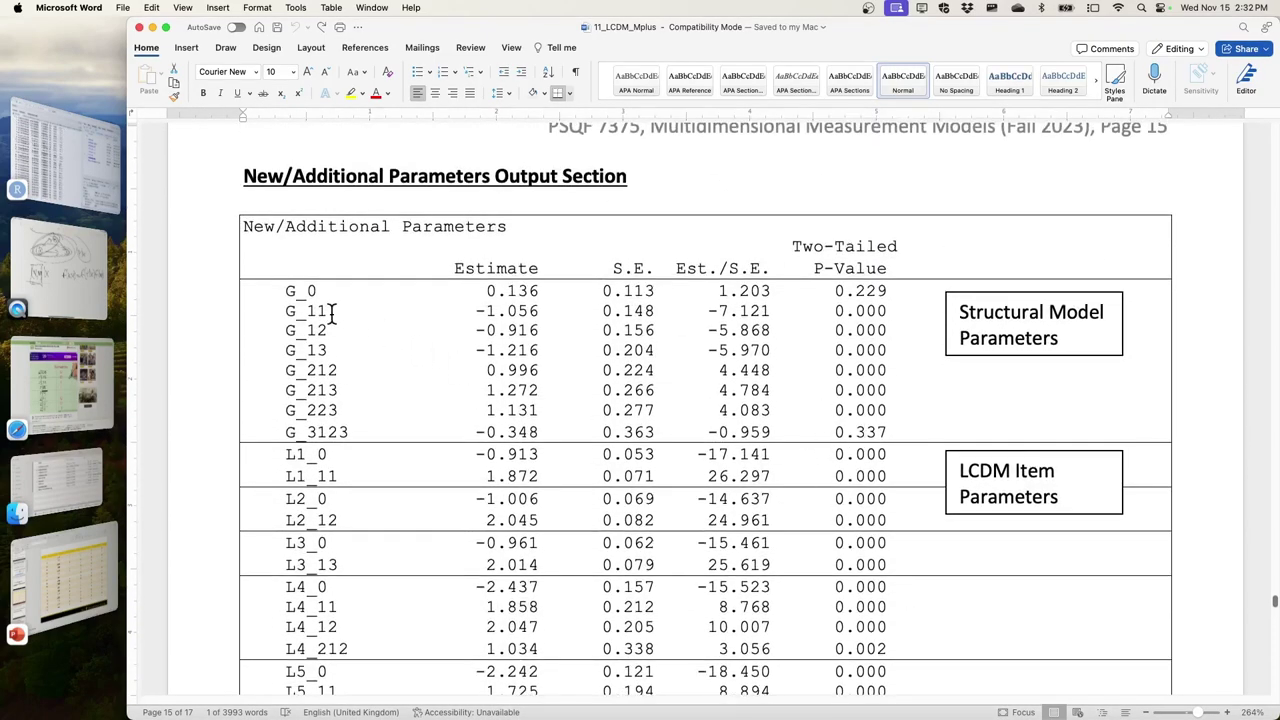
left_click_drag(888, 432, 832, 432)
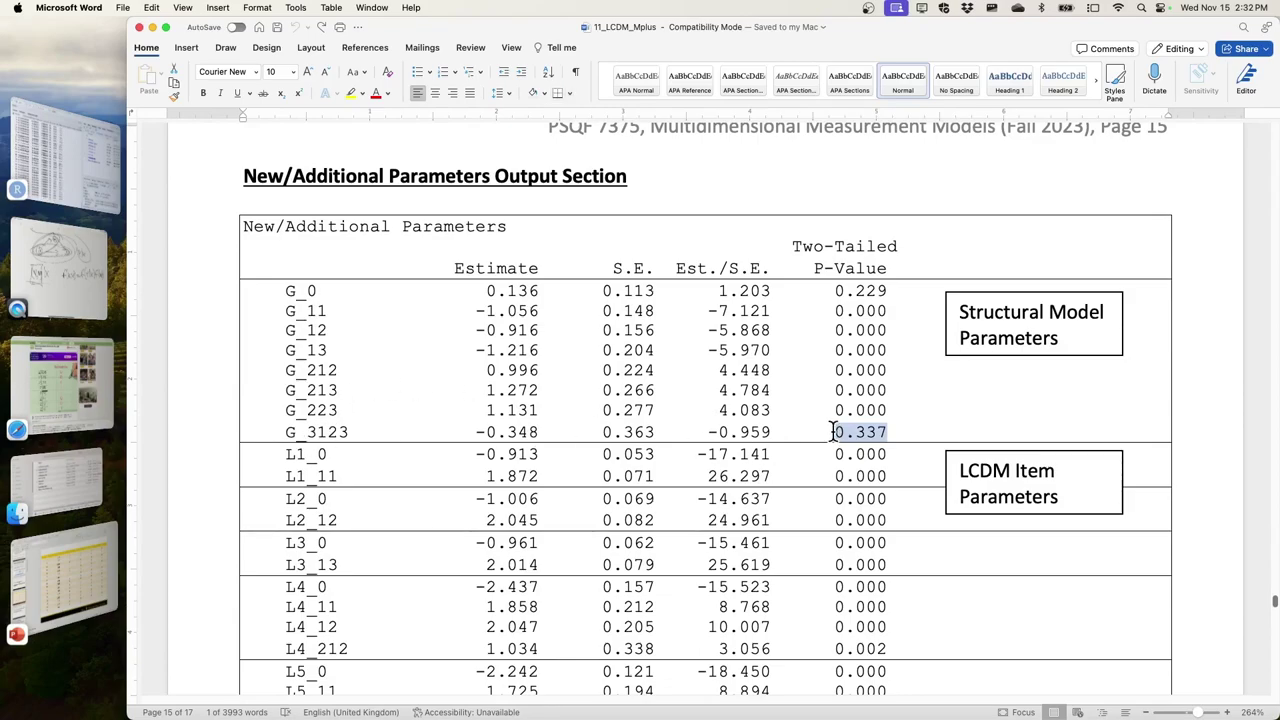
Switch to RStudio, open ch9mplus.out, and browse to the item thresholds for the latent classes.
key("super+Tab")
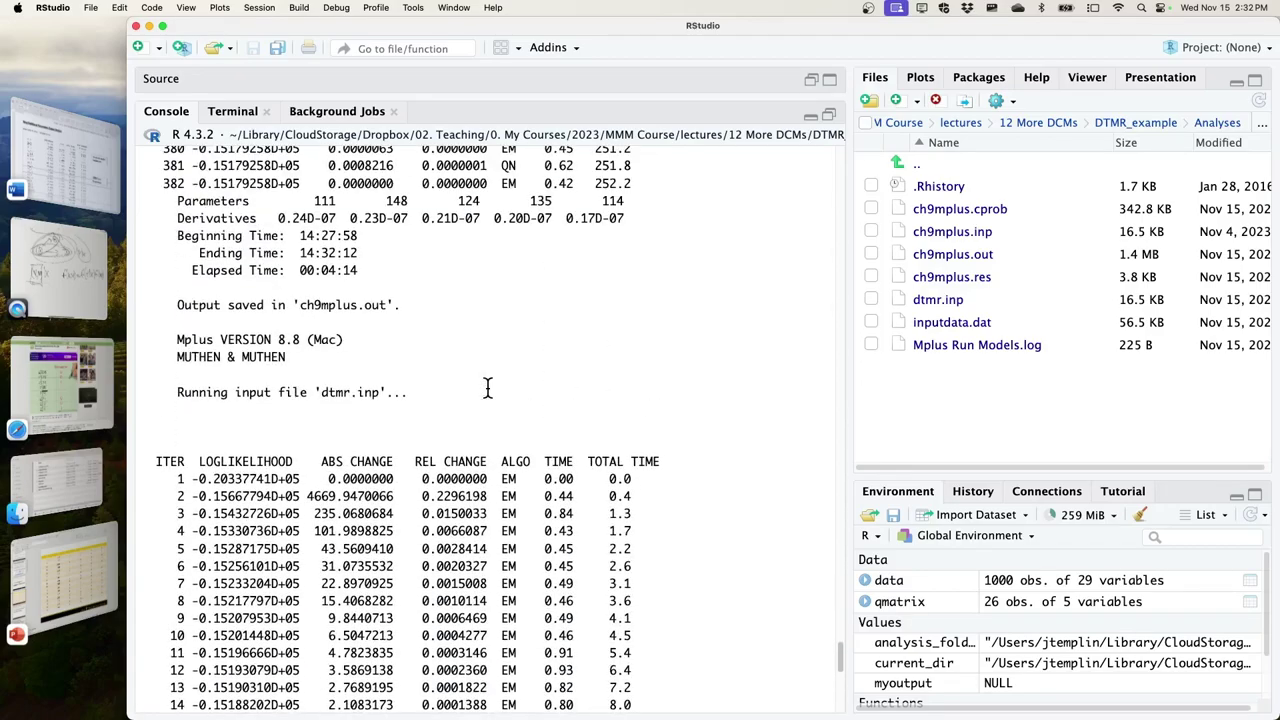
scroll(487, 388, "up", 3)
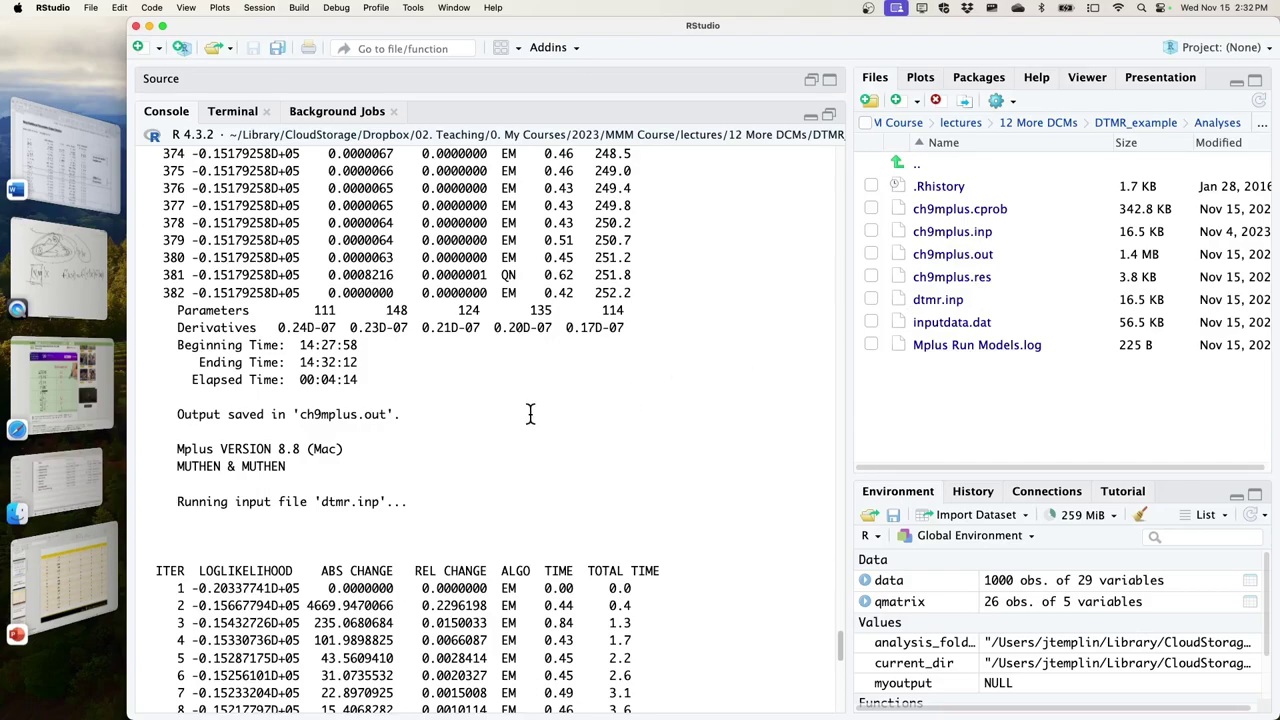
left_click(952, 256)
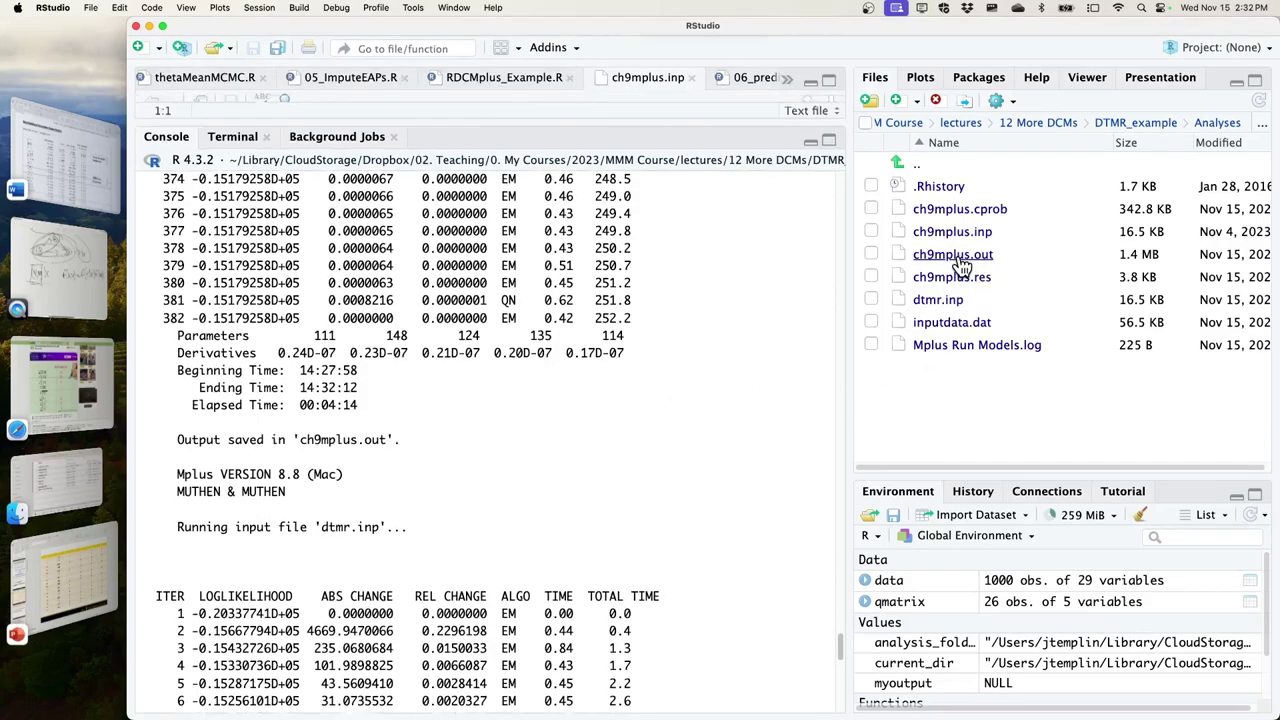
key("super+a")
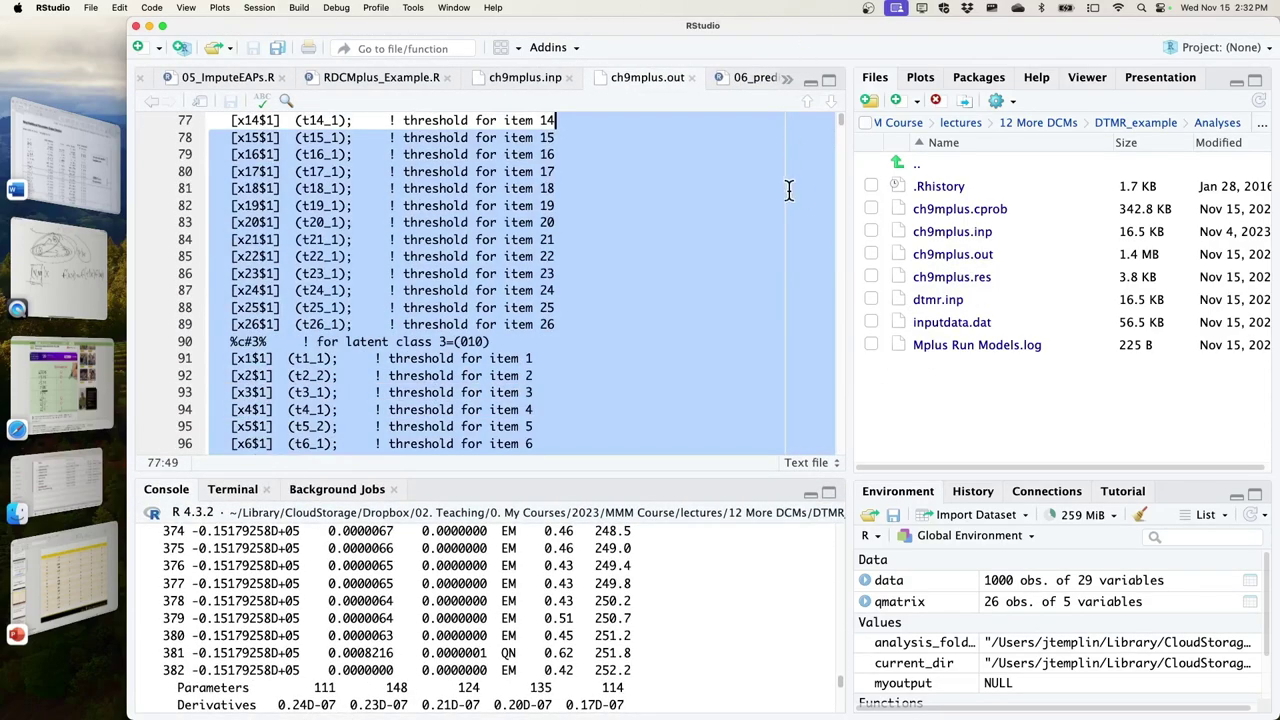
mouse_move(840, 122)
left_mouse_down()
mouse_move(837, 483)
mouse_move(839, 120)
left_mouse_up()
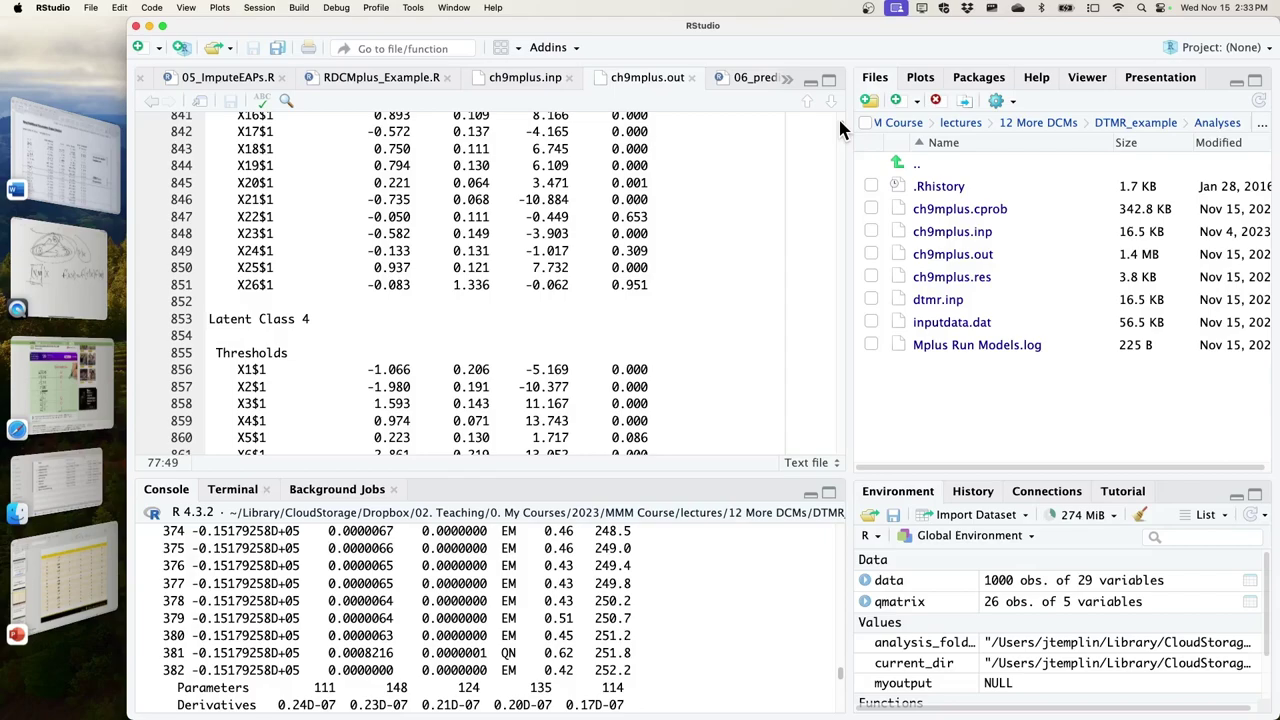
scroll(519, 624, "down", 3)
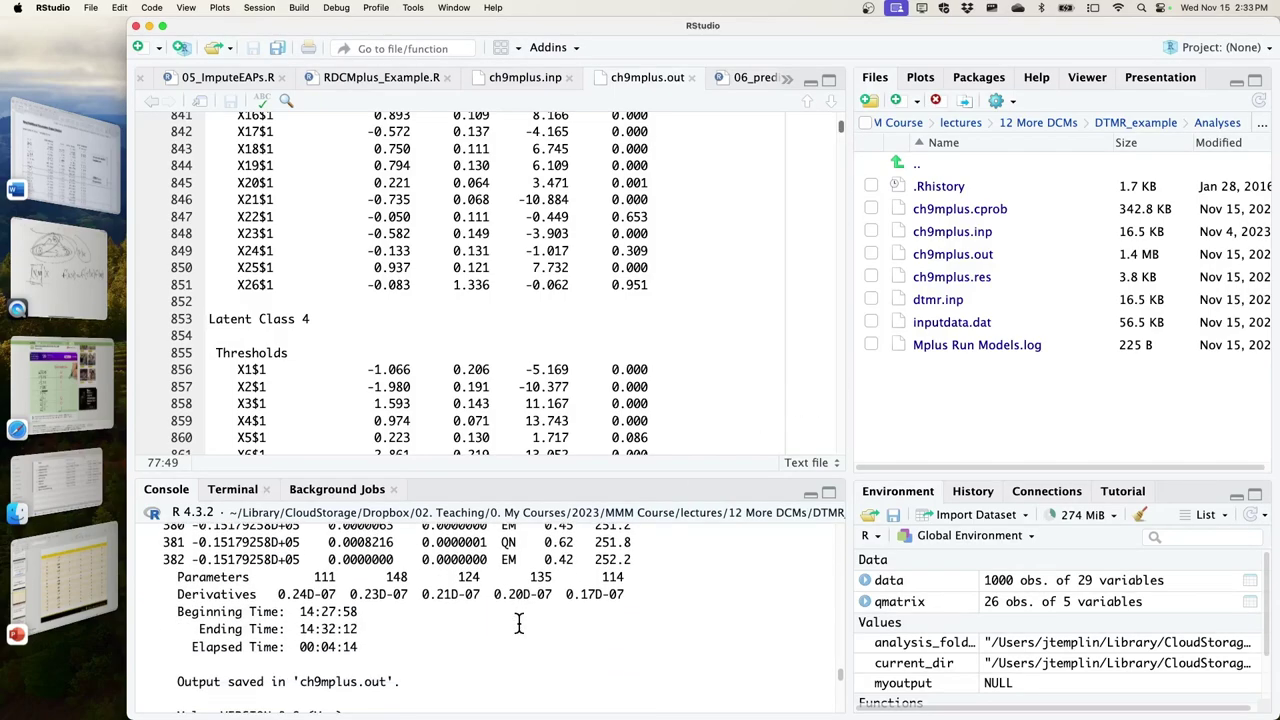
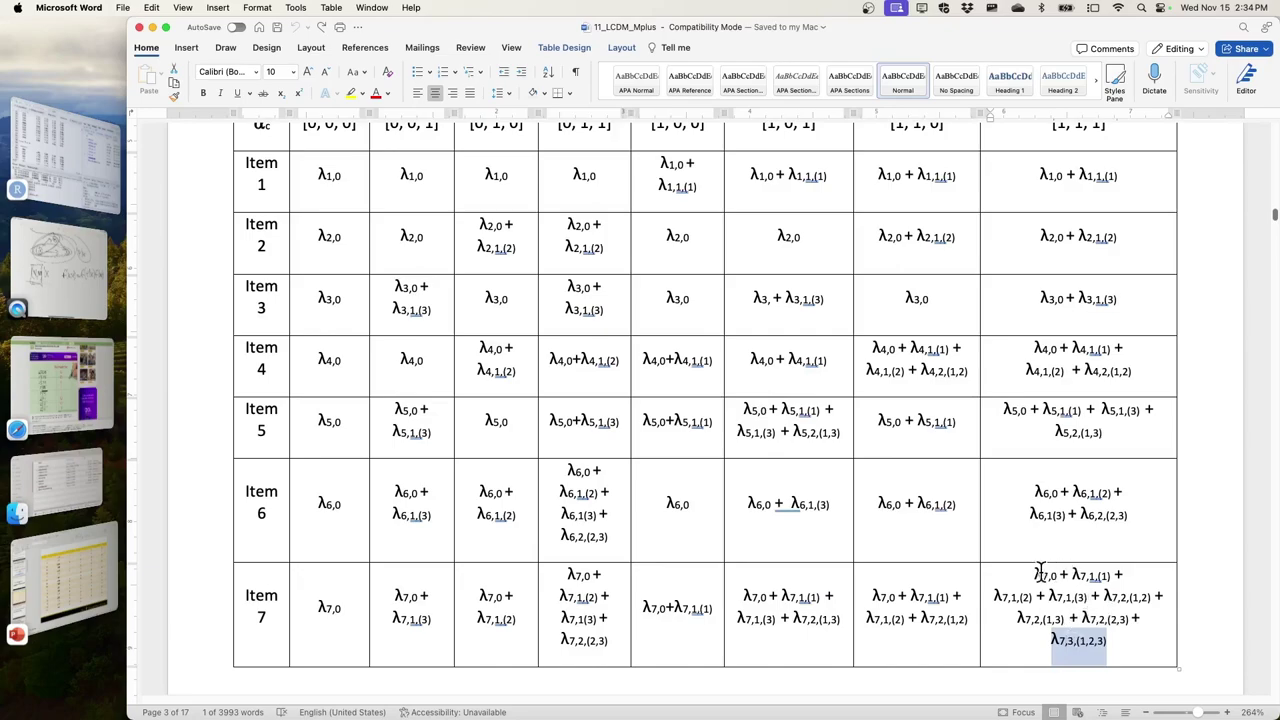
In Word's item-by-profile table, highlight Item 7's lower-order terms for profile [1,1,1], followed by its three-way interaction term.
left_click_drag(1031, 573, 1148, 617)
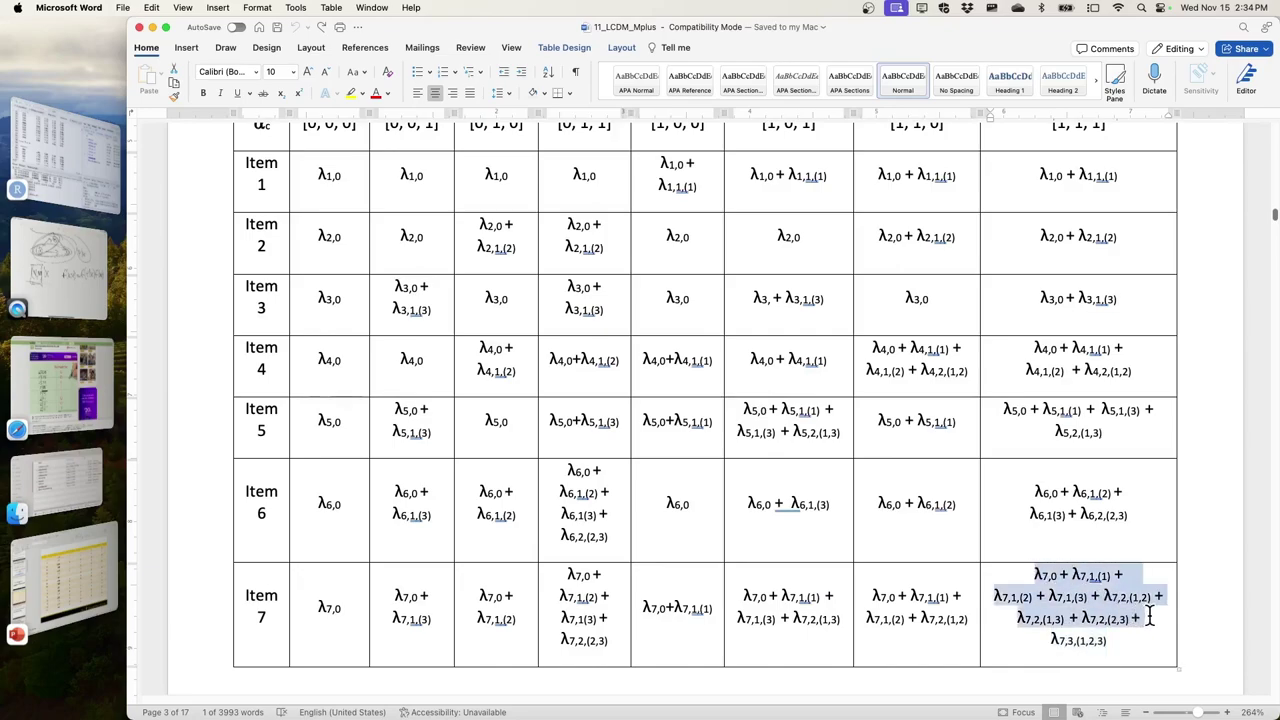
left_click(995, 593)
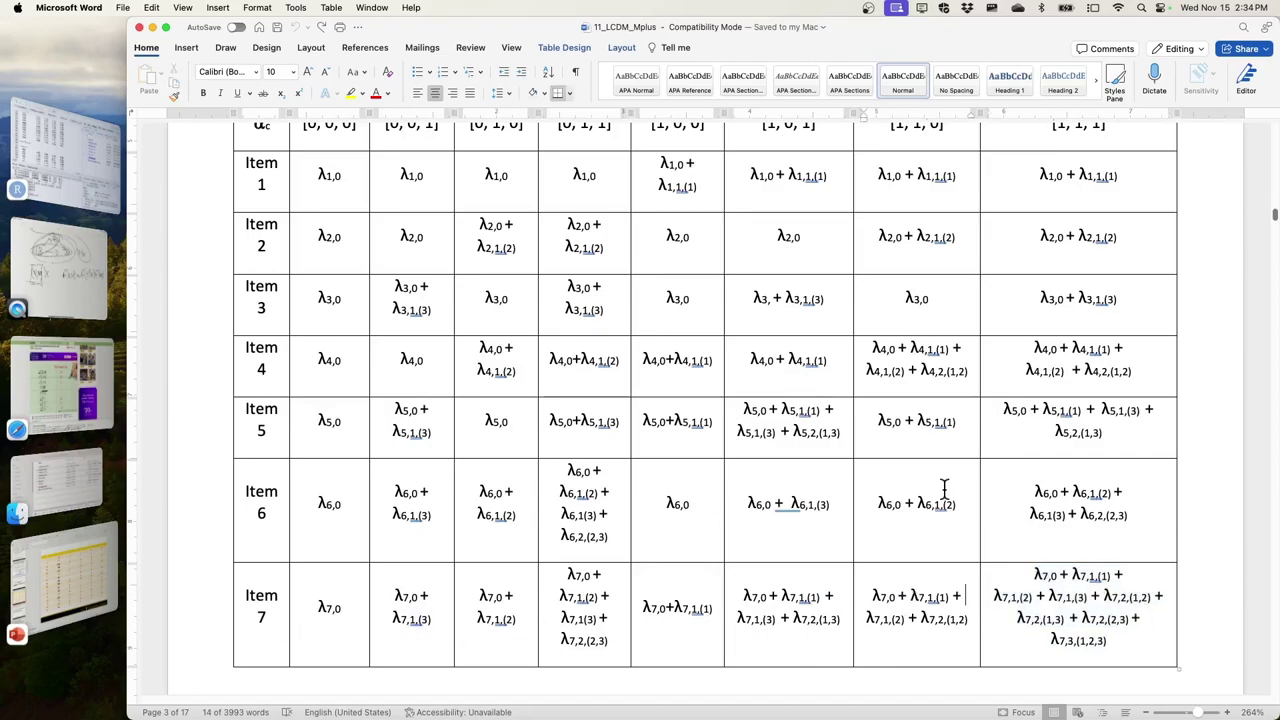
left_click_drag(1032, 574, 1175, 620)
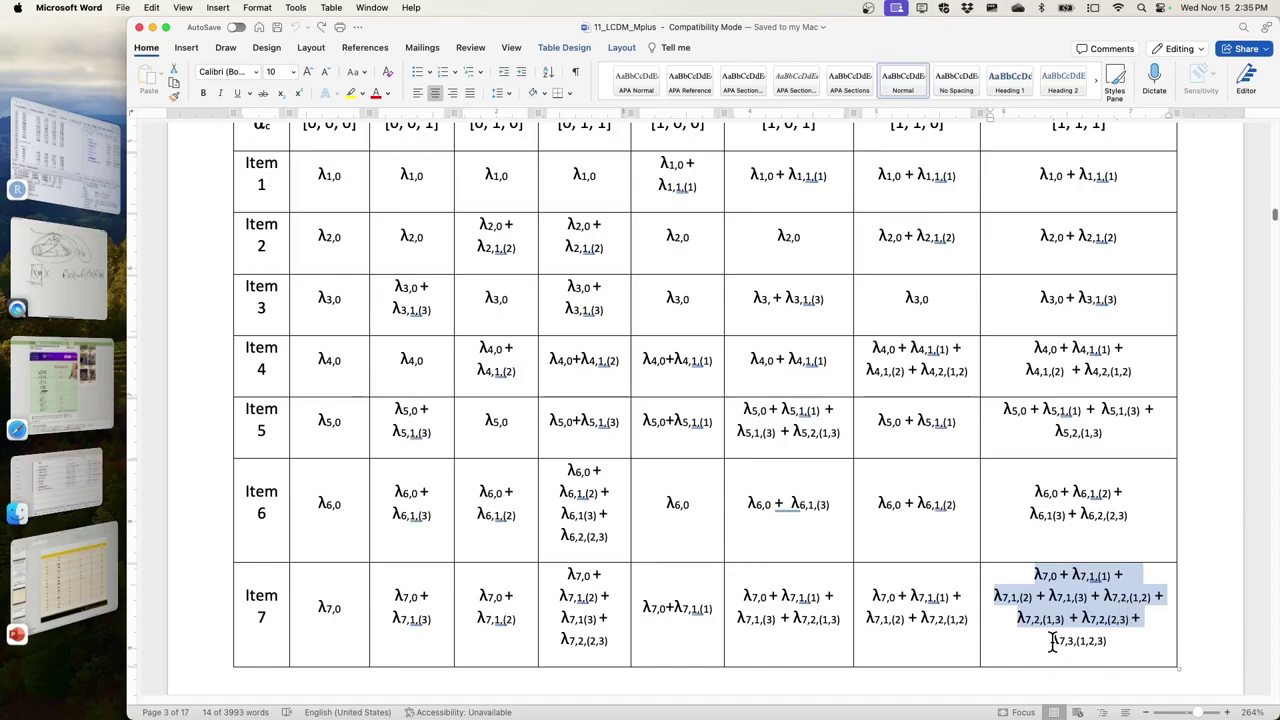
left_click_drag(1050, 641, 1116, 642)
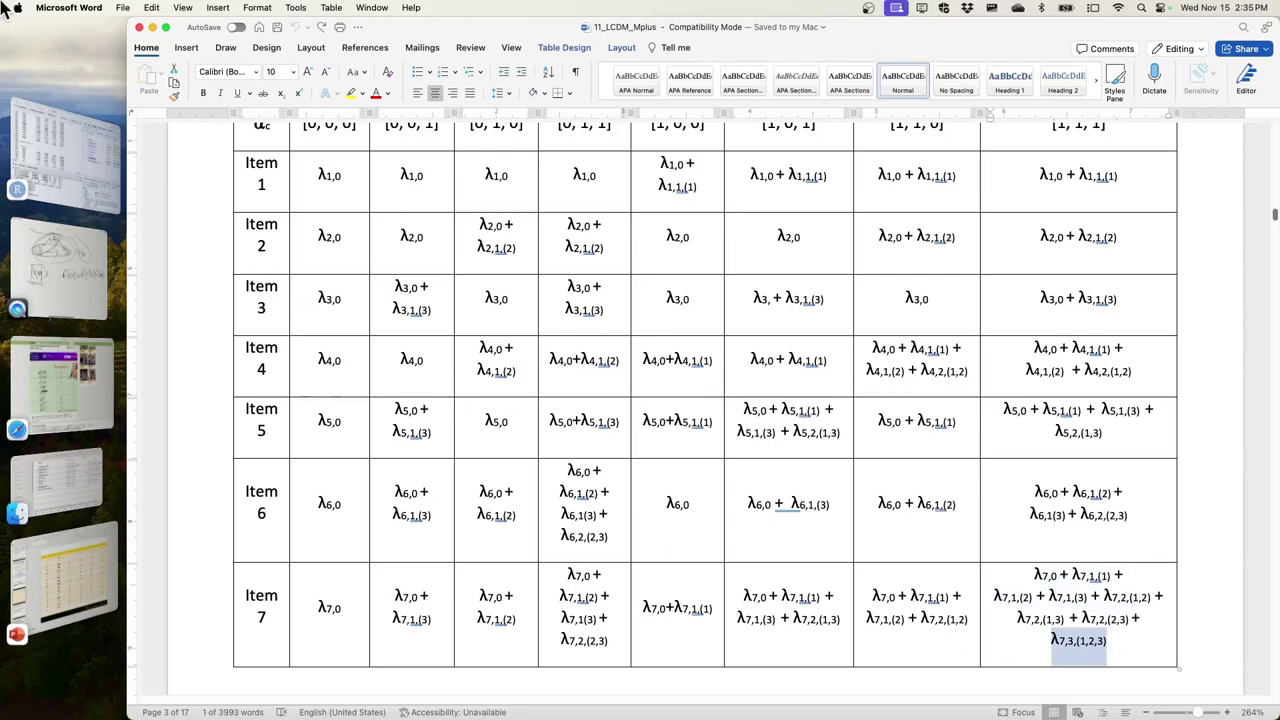
Return to RStudio and check the latest iterations of the running dtmr.inp estimation in the console.
left_click(55, 160)
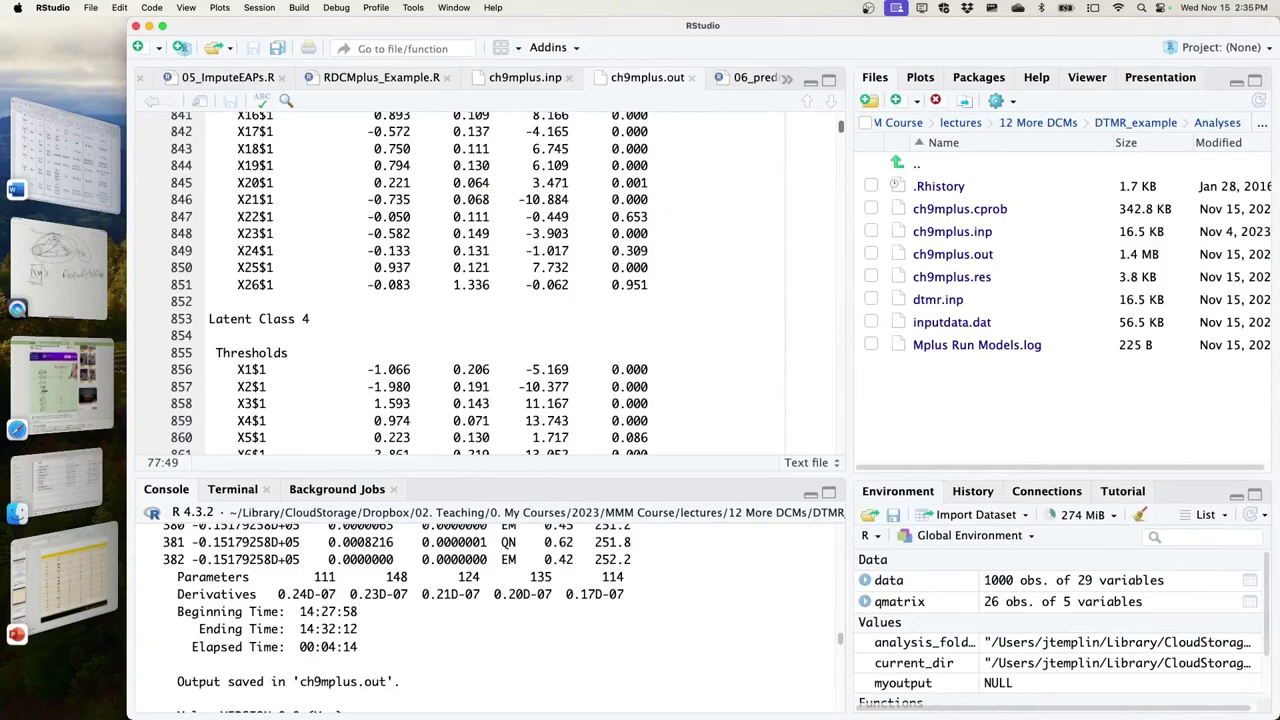
scroll(430, 625, "up", 10)
scroll(430, 628, "down", 15)
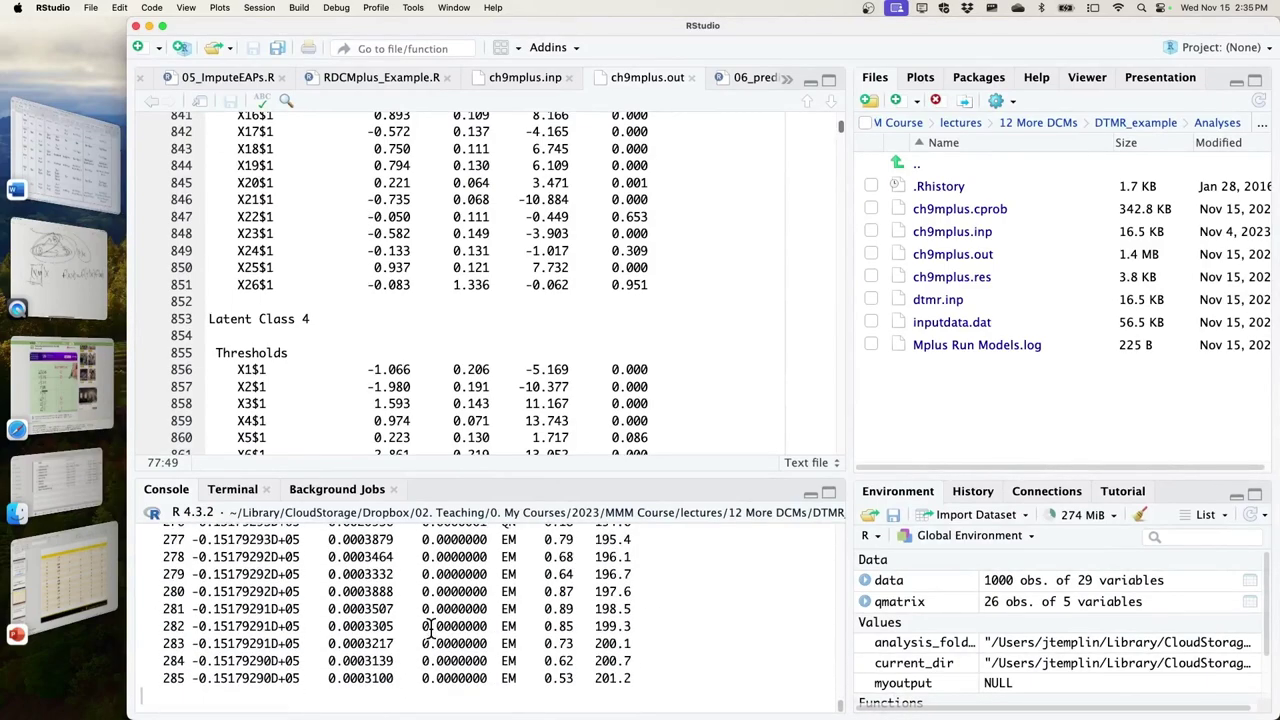
scroll(430, 628, "down", 4)
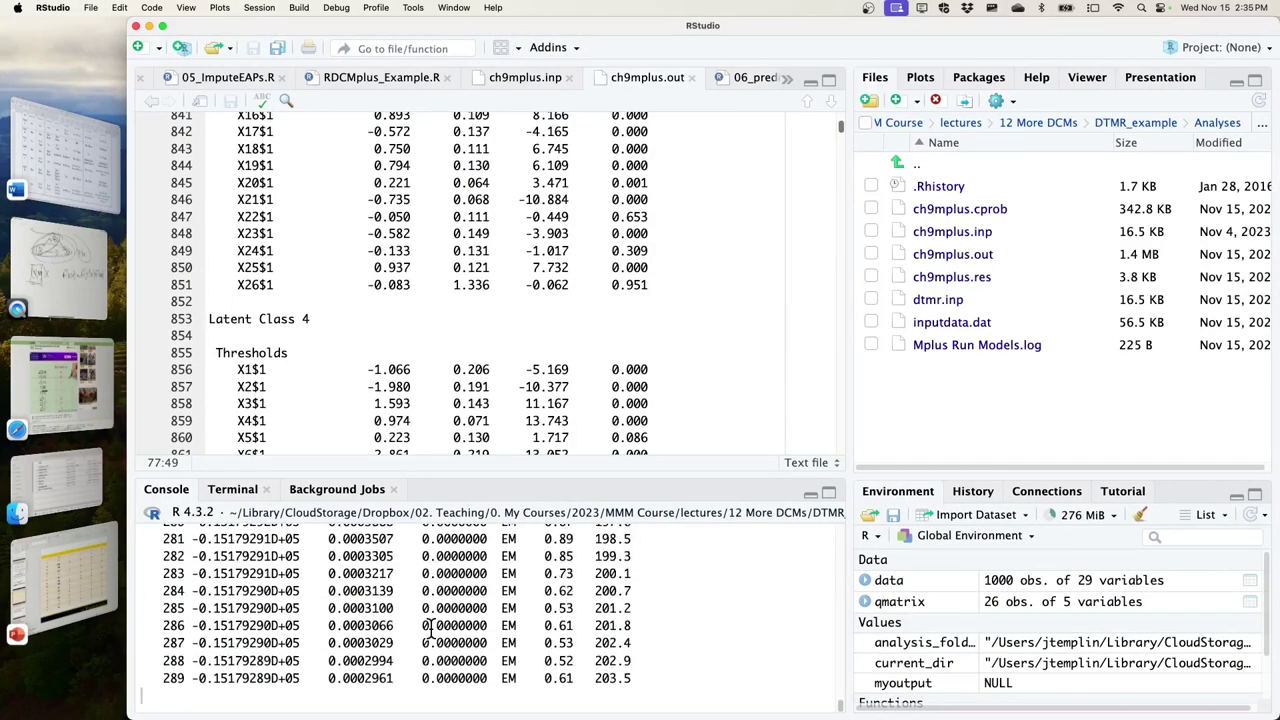
scroll(430, 628, "down", 2)
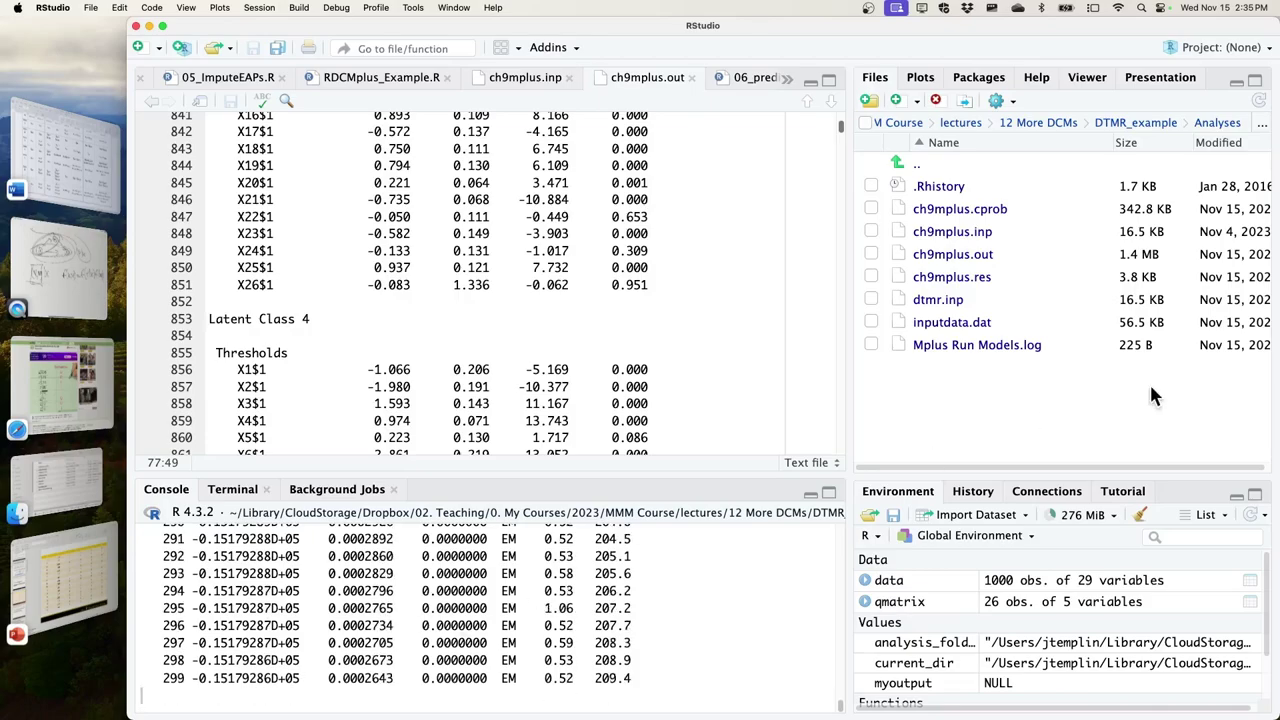
In ch9mplus.out, browse to the bivariate fit results and highlight the Pearson chi-square value for the X18–X21 item pair.
left_click_drag(841, 125, 844, 195)
scroll(510, 360, "down", 3)
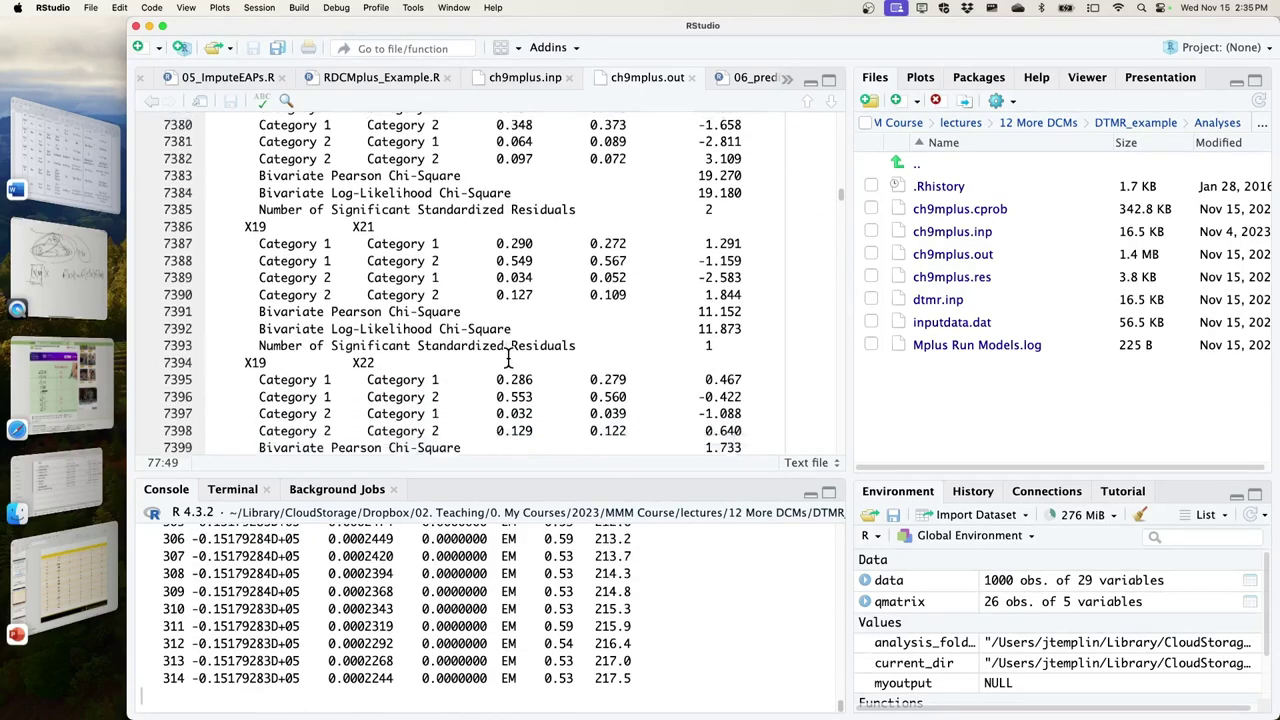
scroll(510, 360, "up", 15)
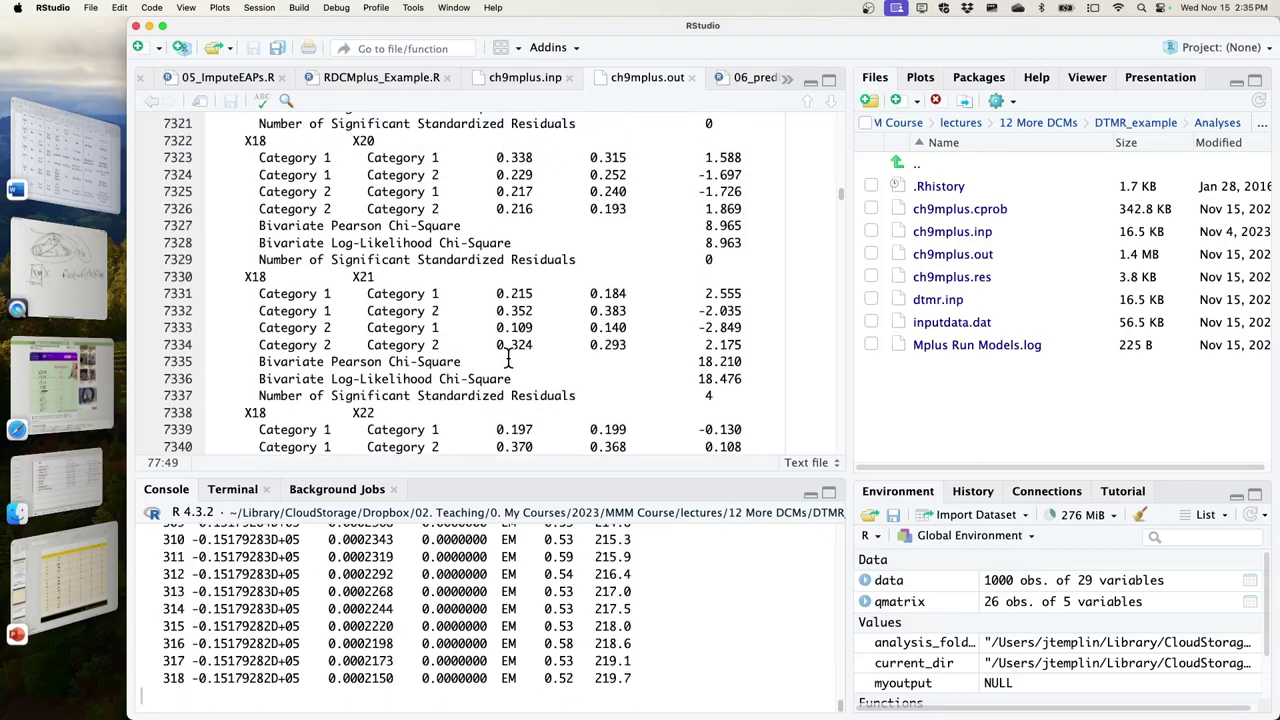
scroll(510, 360, "down", 2)
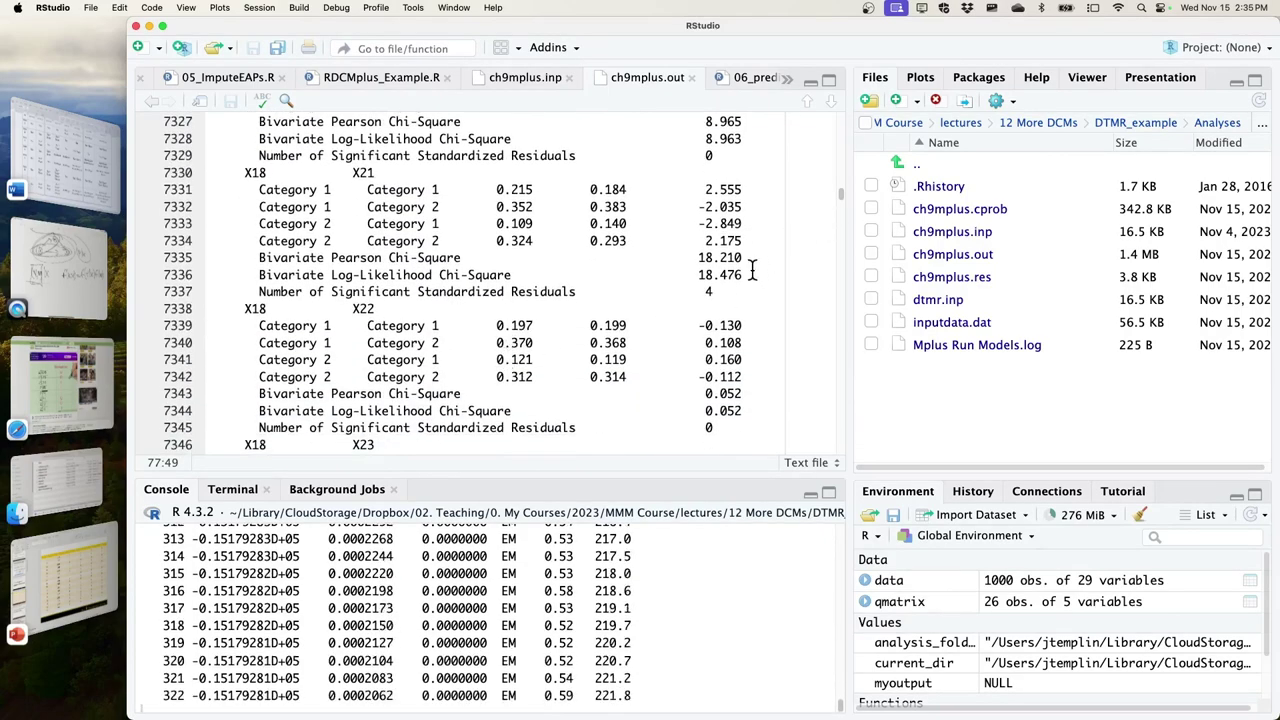
left_click_drag(751, 262, 685, 258)
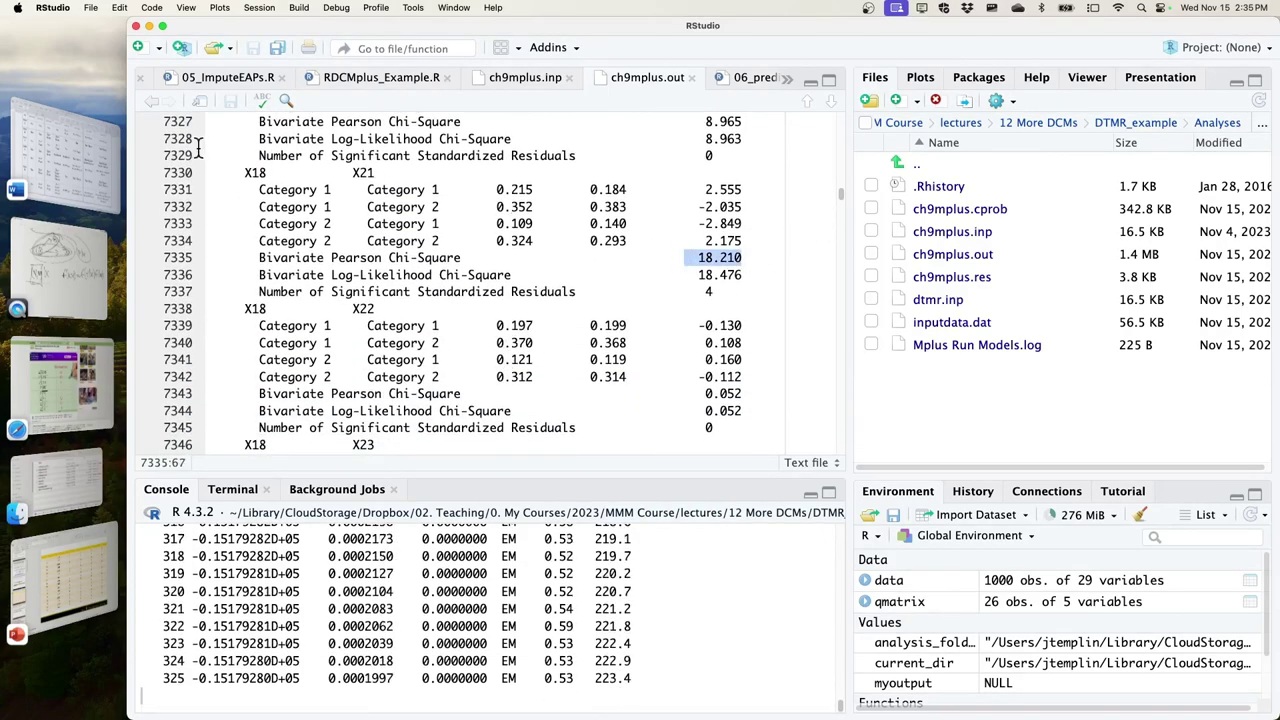
left_click(746, 256)
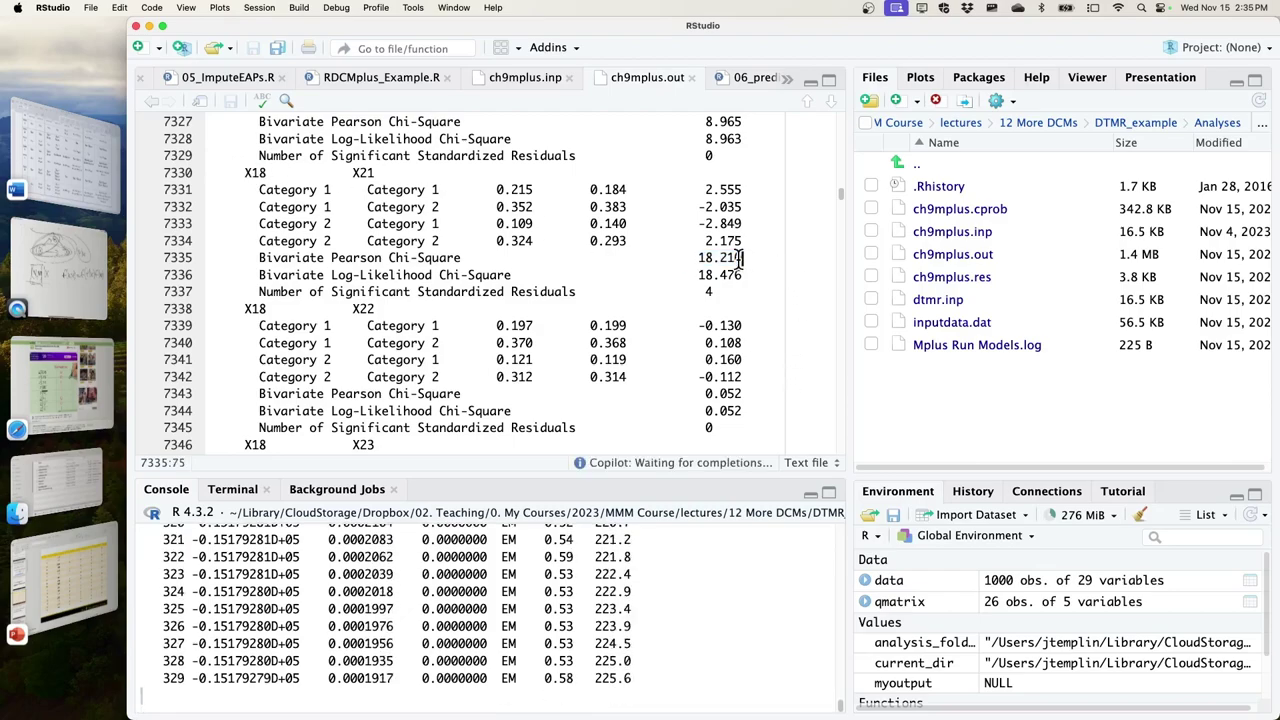
left_click_drag(746, 256, 676, 260)
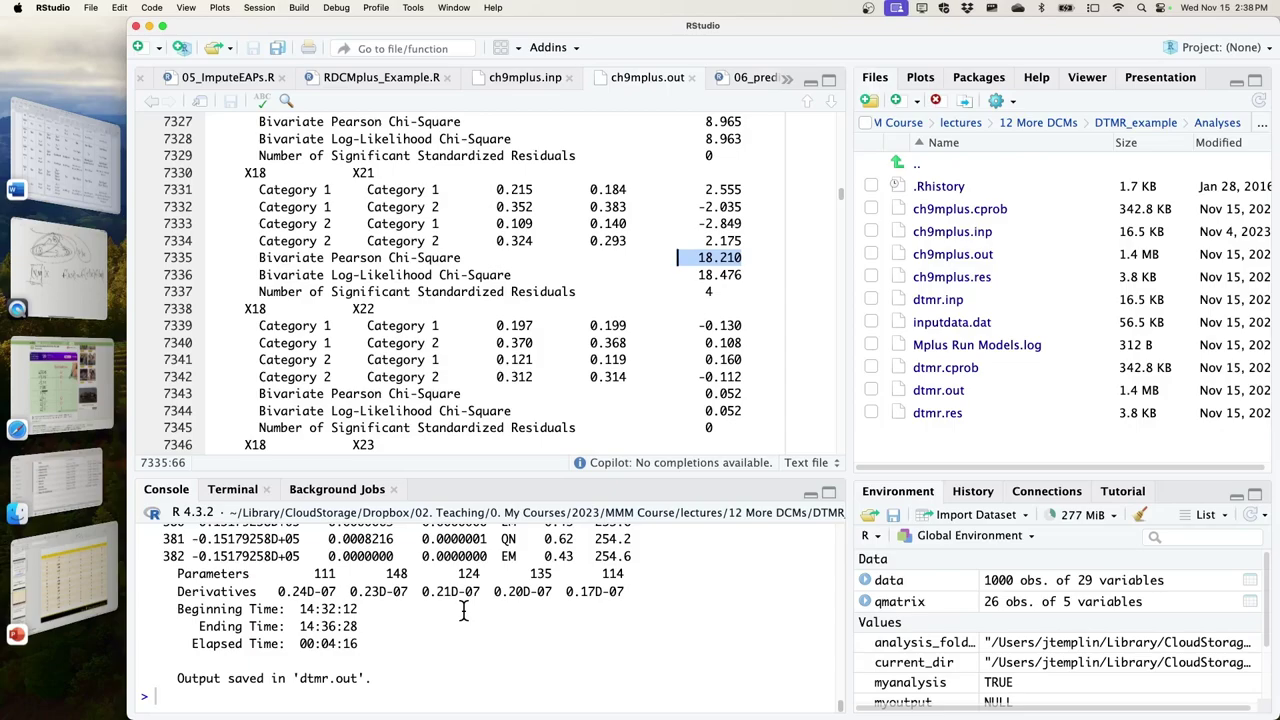
Switch to the 11_LCDM_Mplus Word document and find the Item 7 LCDM parameter syntax with its main effect and interaction constraints.
left_click(80, 160)
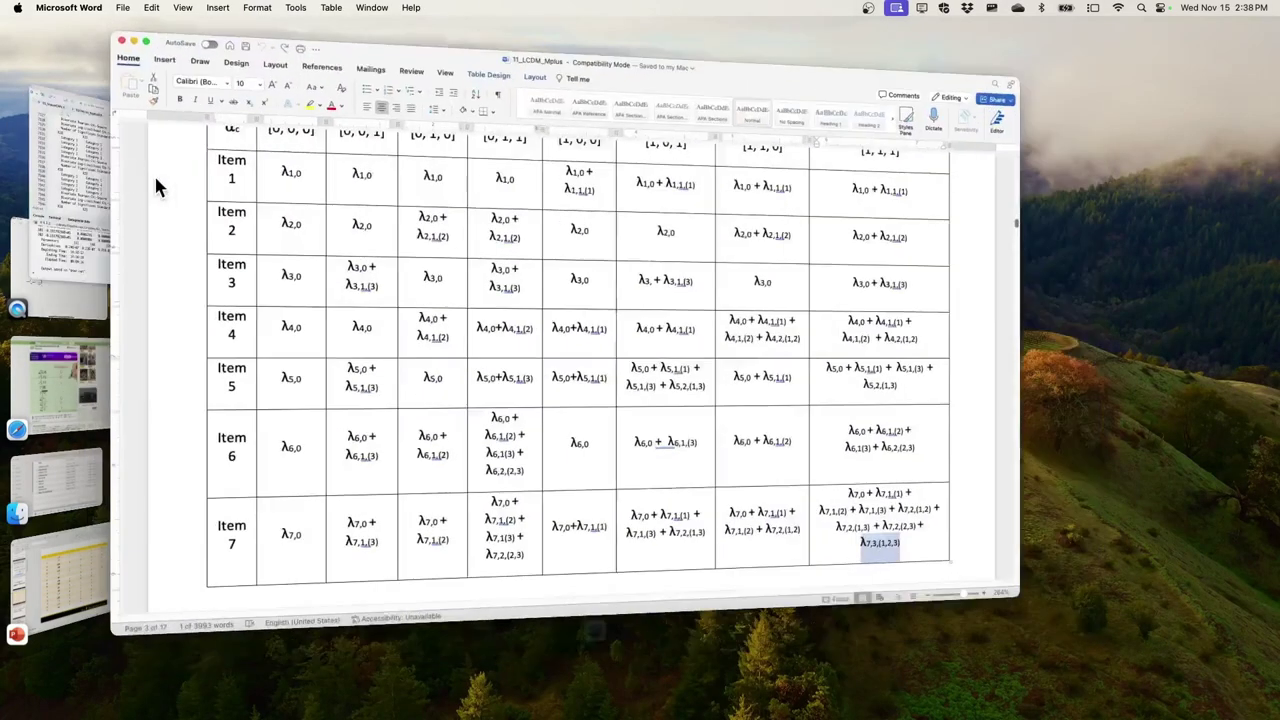
scroll(408, 290, "down", 5)
scroll(408, 290, "down", 5)
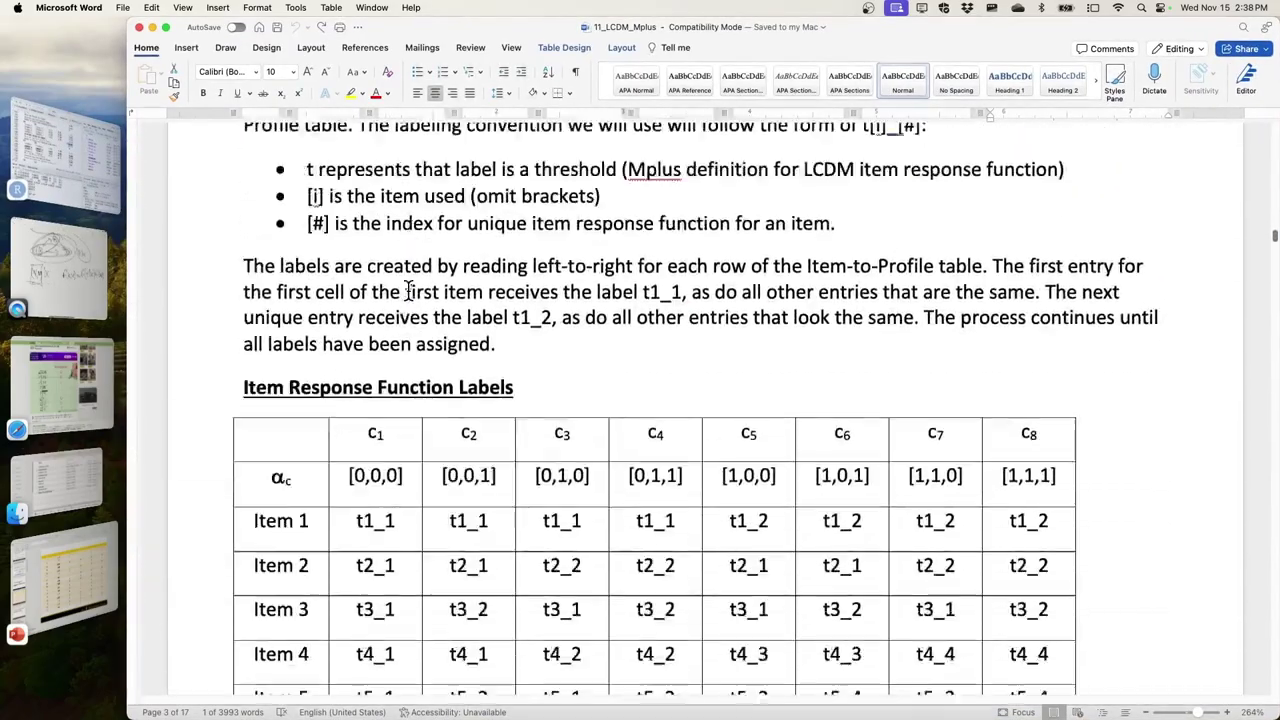
scroll(408, 290, "up", 3)
scroll(408, 290, "down", 20)
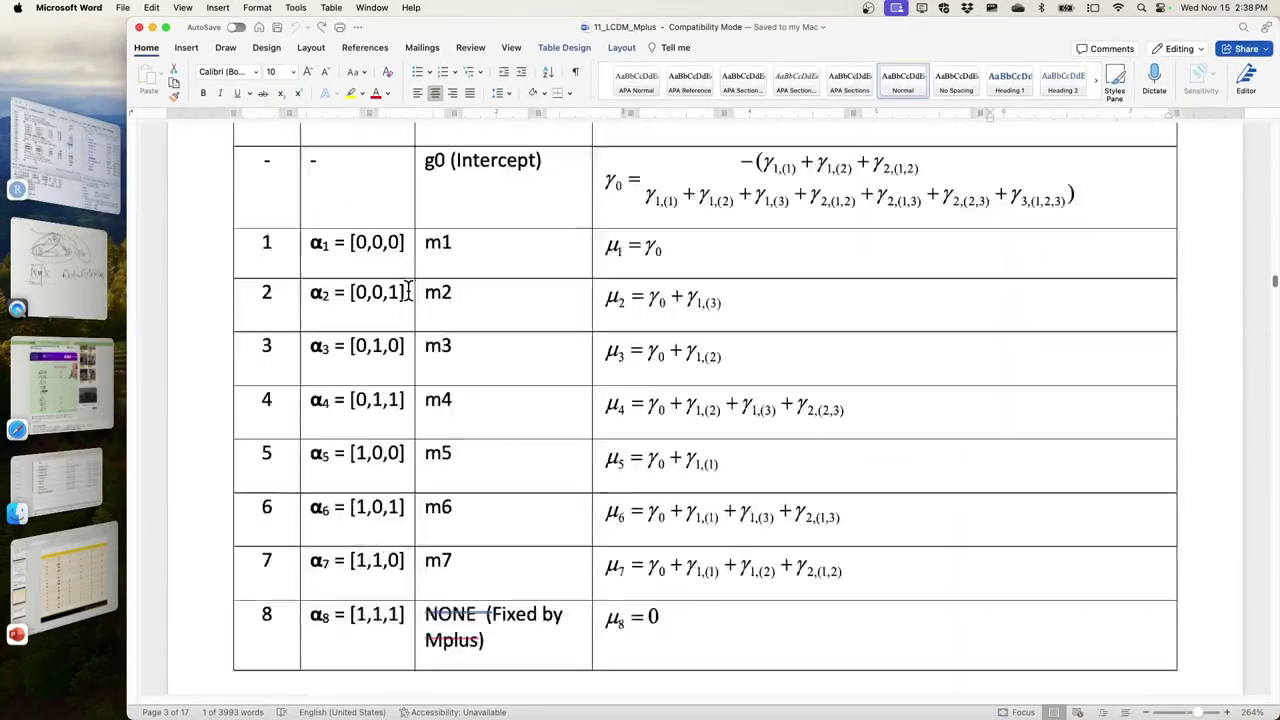
scroll(408, 290, "down", 20)
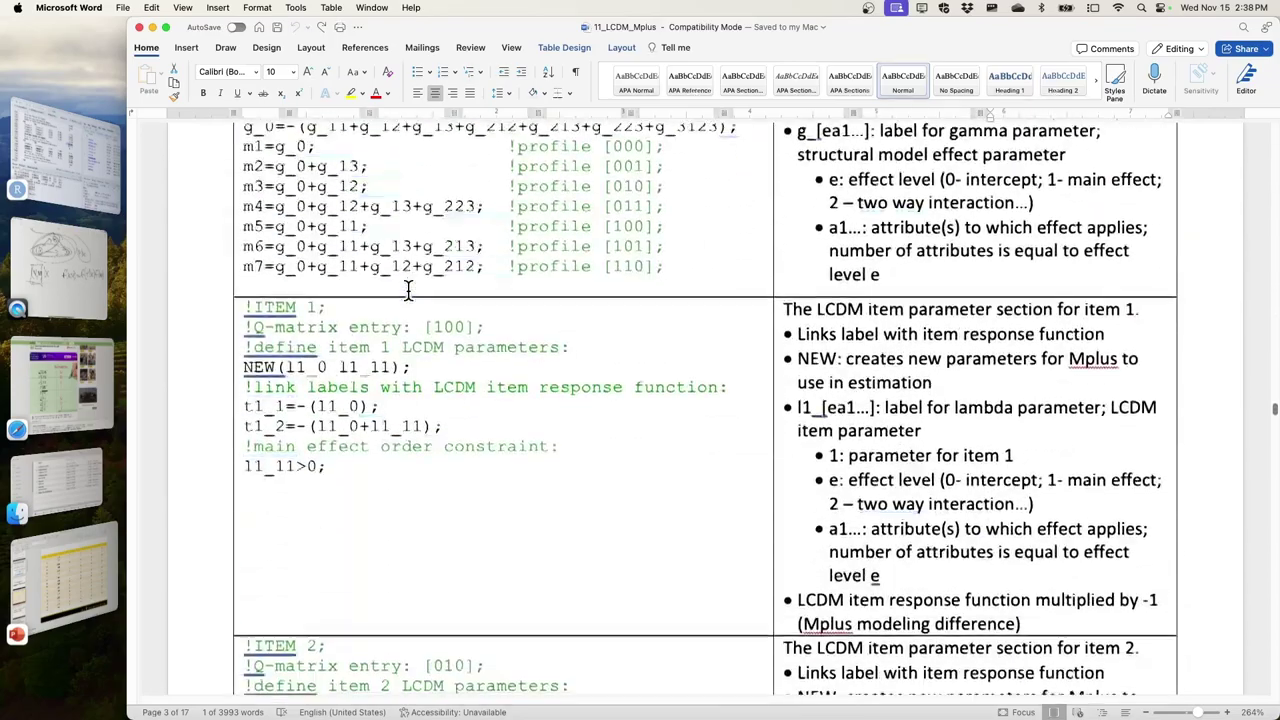
scroll(408, 290, "down", 20)
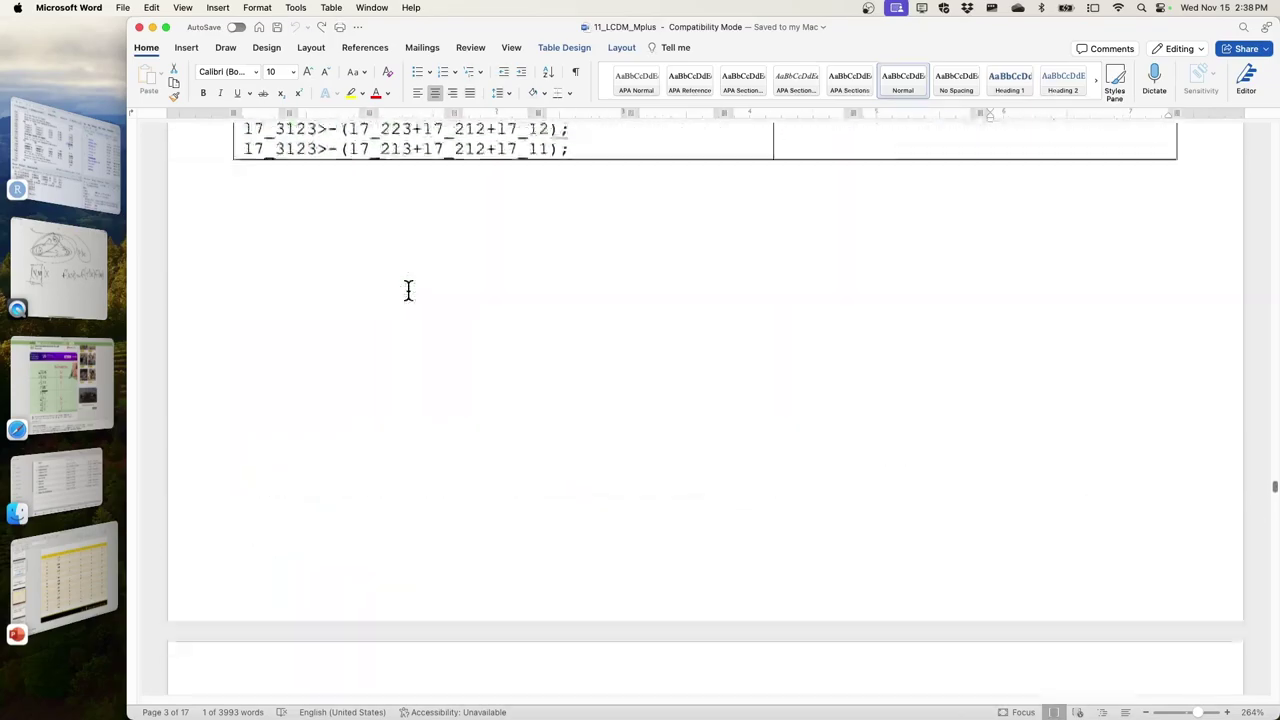
scroll(408, 290, "up", 4)
scroll(408, 290, "up", 4)
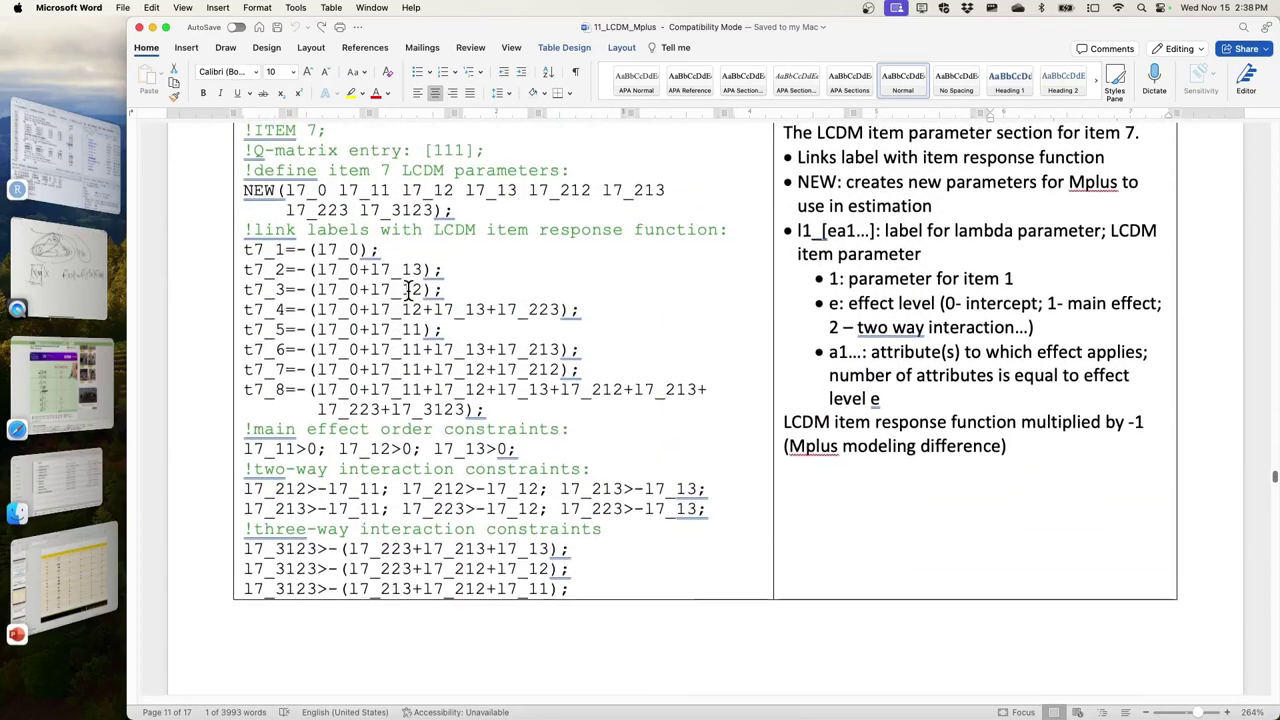